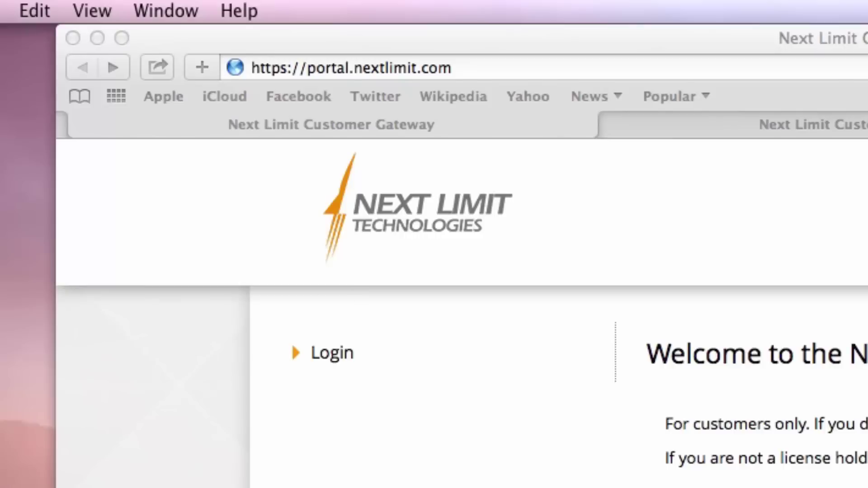
Sign in to the Next Limit Customer Gateway at portal.nextlimit.com.
{"action": "key", "text": "super+Tab"}
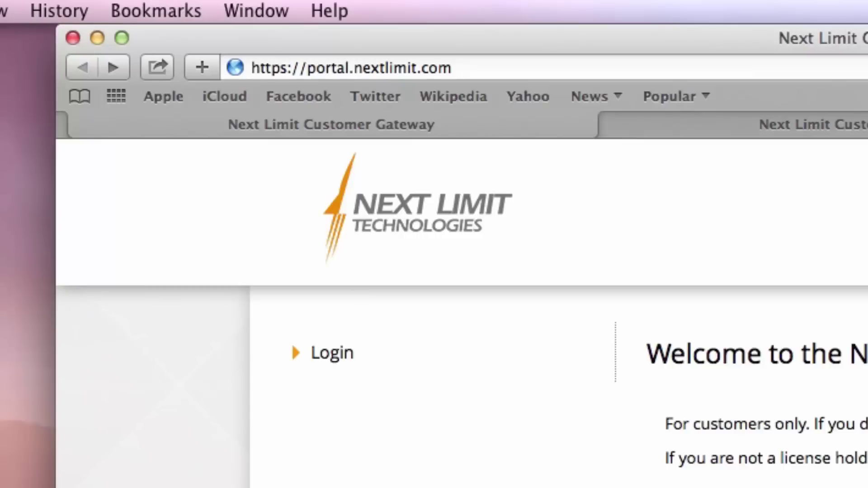
{"action": "key", "text": "Return"}
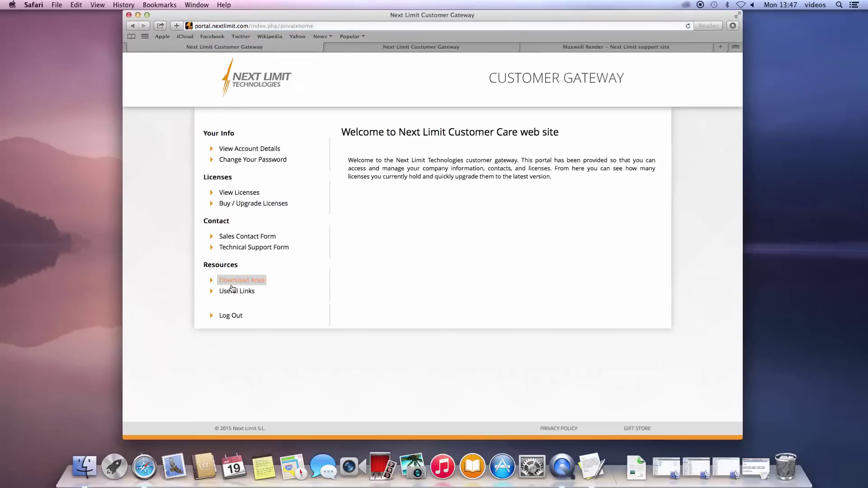
Download the Maxwell Render 3.0.1.0 full version for Mac OS X from the Download Area.
{"action": "left_click", "coordinate": [241, 281]}
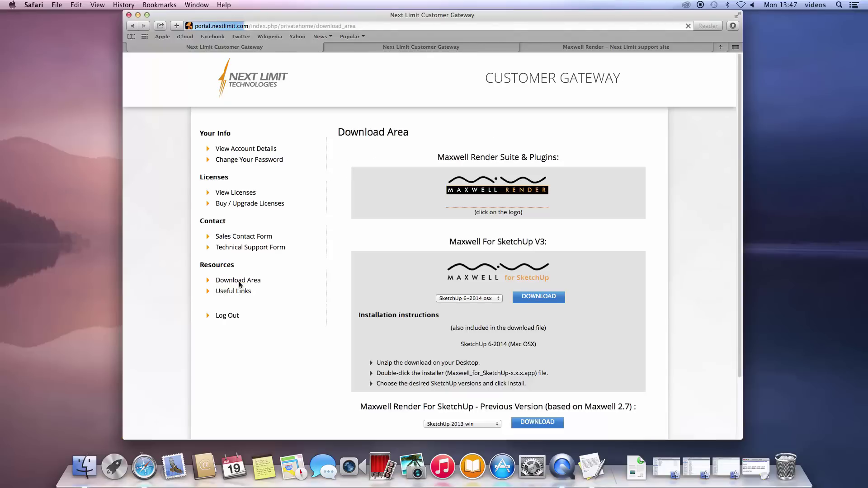
{"action": "left_click", "coordinate": [498, 187]}
{"action": "left_click", "coordinate": [498, 98]}
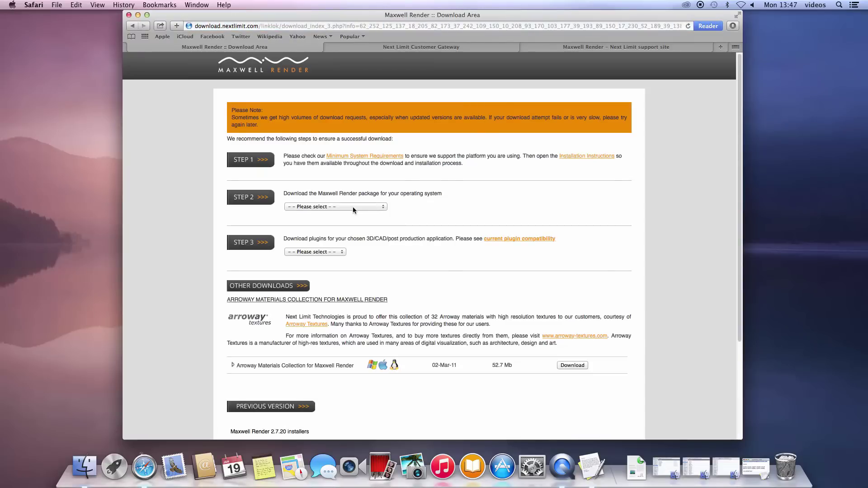
{"action": "left_click", "coordinate": [353, 207]}
{"action": "left_click", "coordinate": [365, 214]}
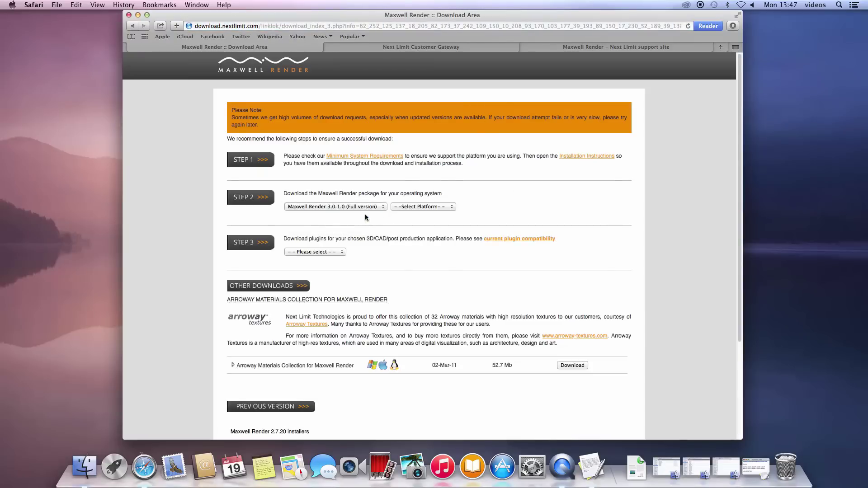
{"action": "left_click", "coordinate": [420, 207]}
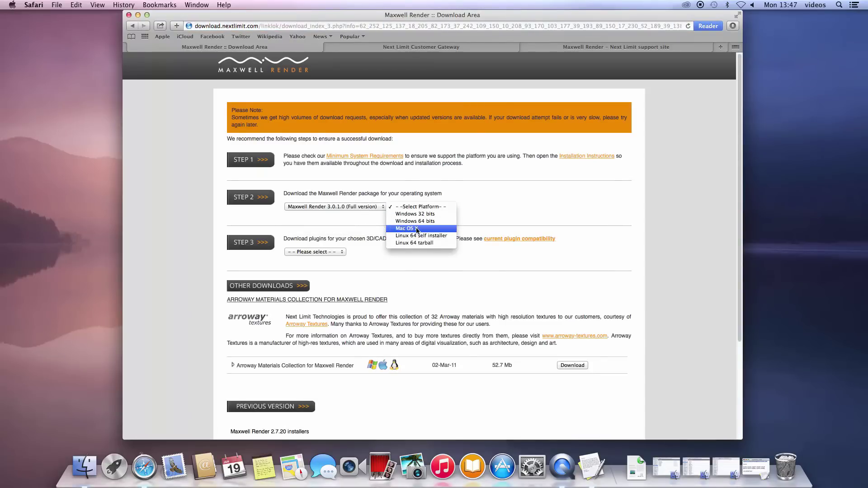
{"action": "left_click", "coordinate": [417, 229]}
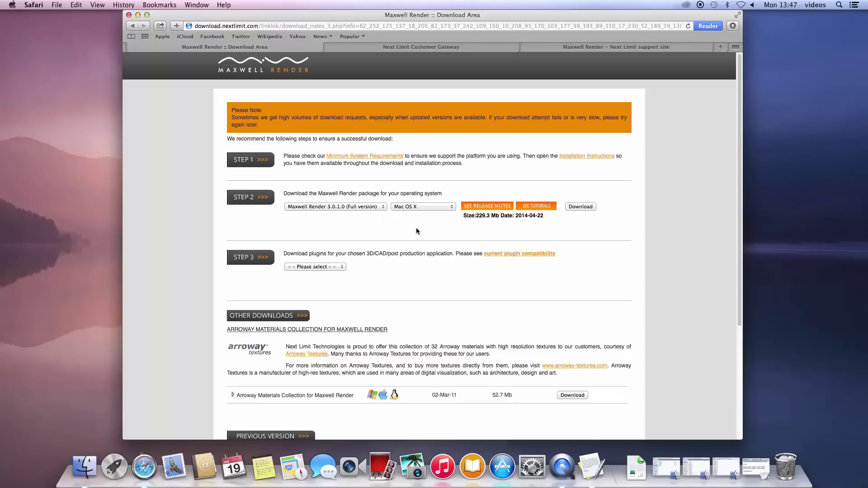
{"action": "left_click", "coordinate": [582, 206]}
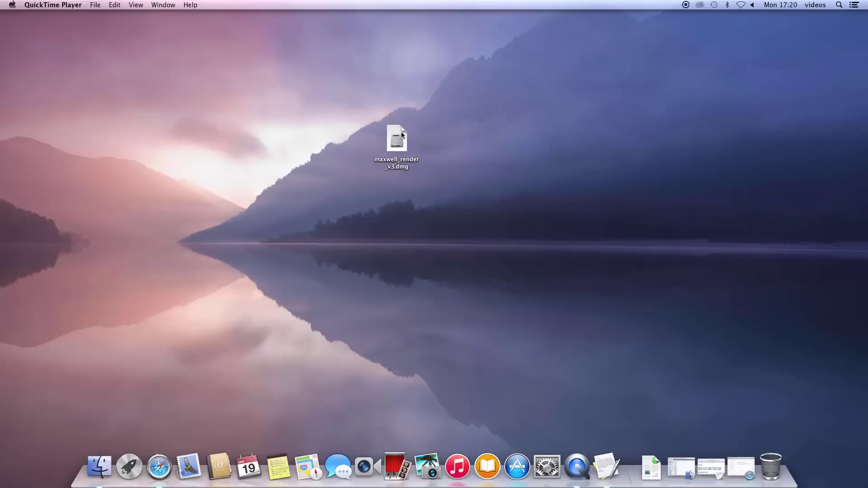
Open maxwell_render_v3.dmg from the desktop and agree to its software licence.
{"action": "left_click", "coordinate": [397, 142]}
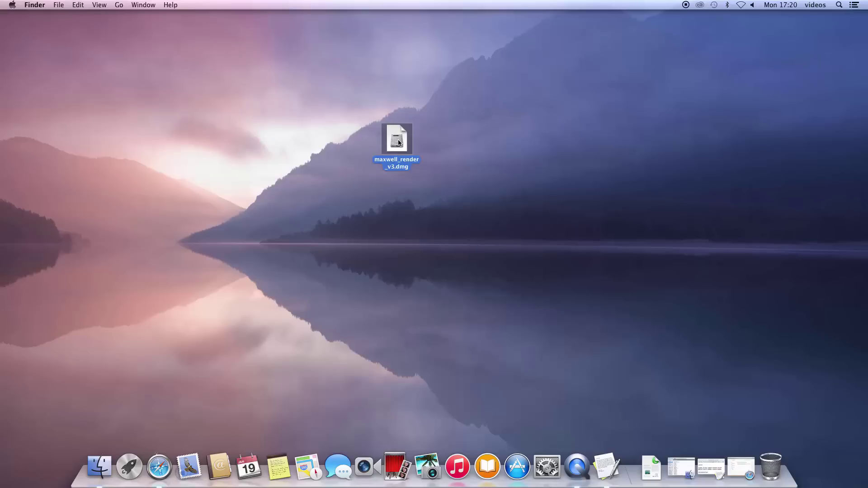
{"action": "double_click", "coordinate": [398, 143]}
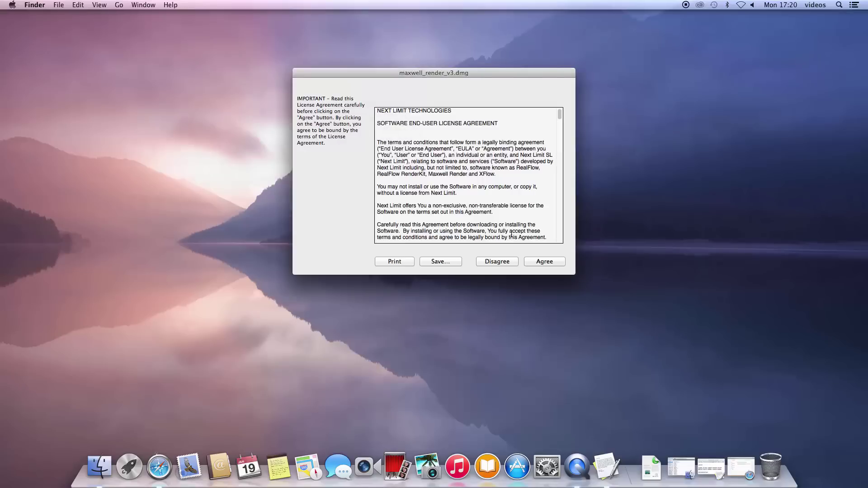
{"action": "left_click", "coordinate": [545, 262]}
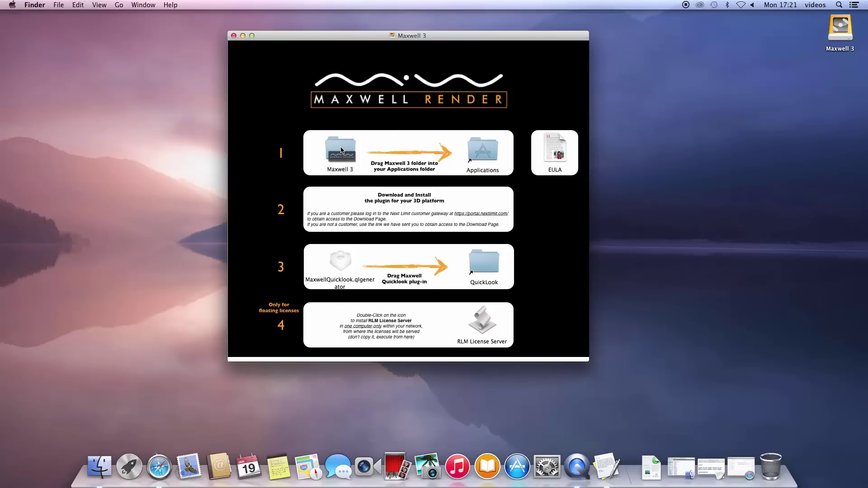
Copy the Maxwell 3 folder into Applications, authenticating with the administrator name and password.
{"action": "left_click_drag", "start_coordinate": [341, 151], "coordinate": [479, 155]}
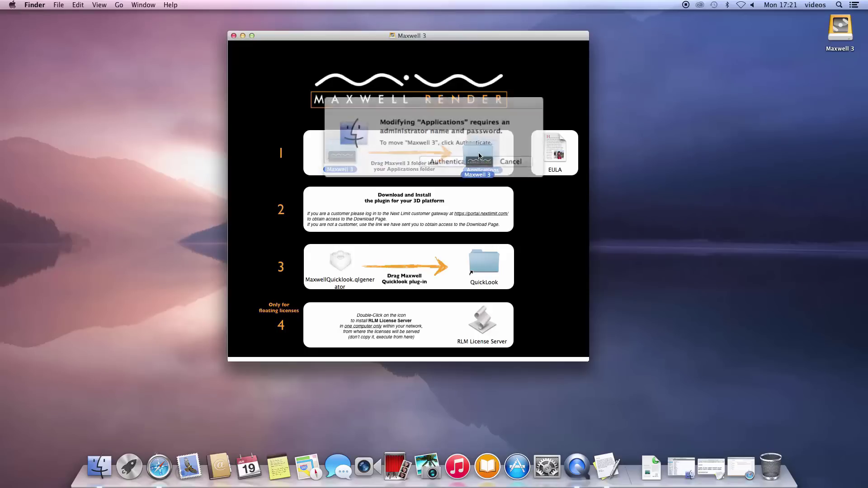
{"action": "left_click", "coordinate": [454, 159]}
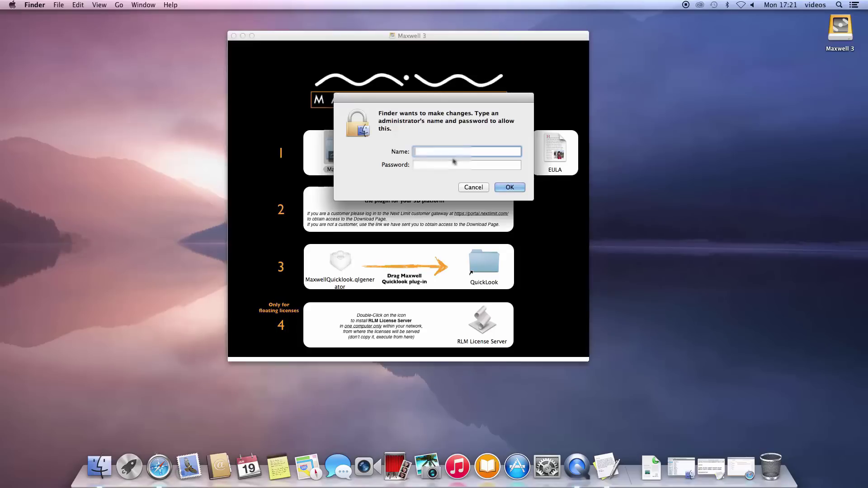
{"action": "type", "text": "videos"}
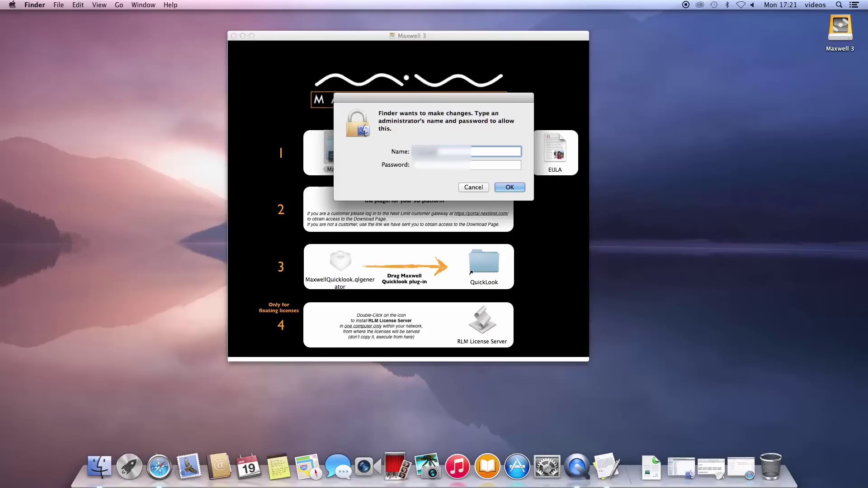
{"action": "key", "text": "Tab"}
{"action": "type", "text": "••••"}
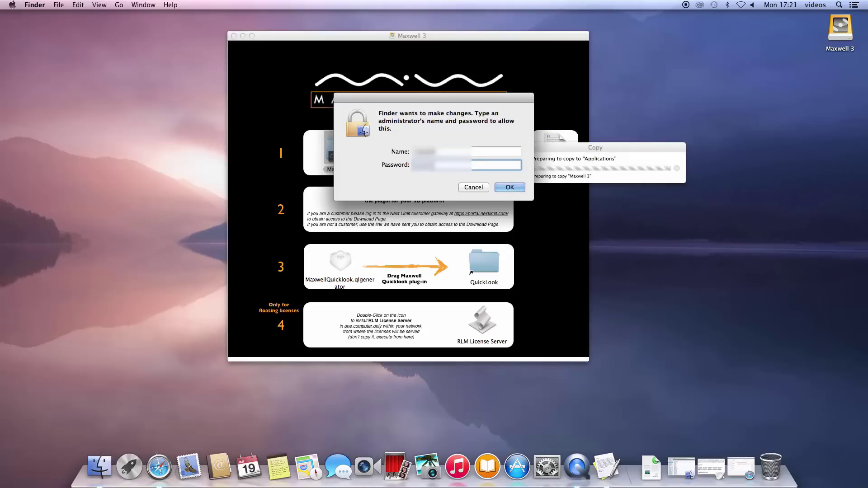
{"action": "left_click", "coordinate": [508, 188]}
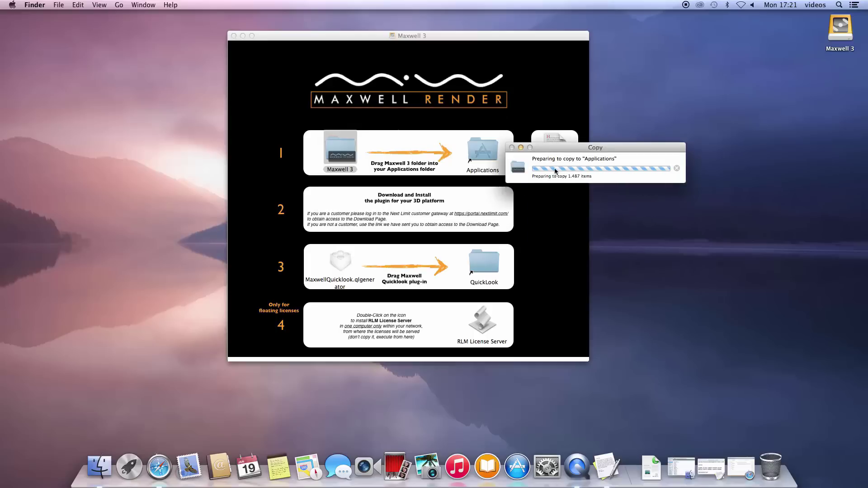
{"action": "left_click_drag", "start_coordinate": [613, 145], "coordinate": [629, 147]}
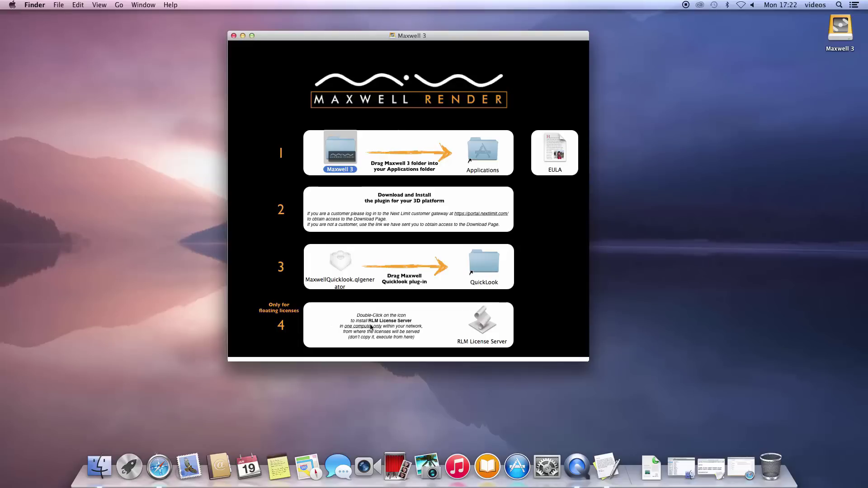
Install RLM License Server to the default /Users/Shared/NextLimit/rlm_nl path with admin credentials.
{"action": "double_click", "coordinate": [484, 325]}
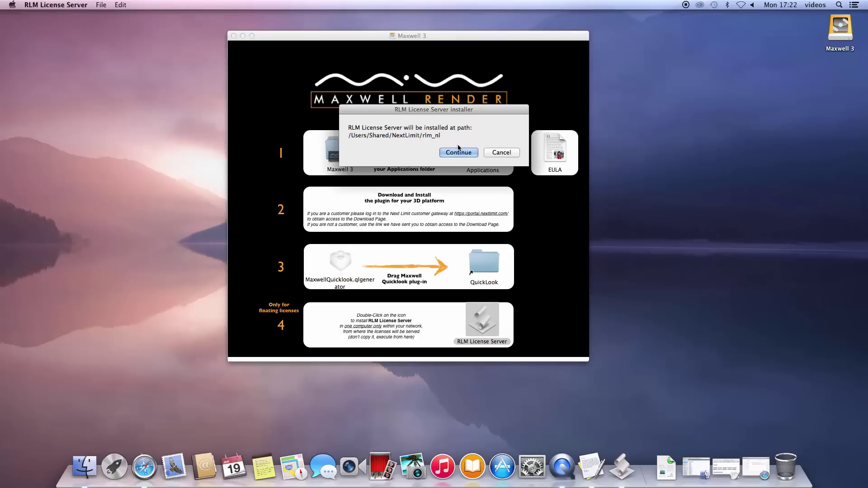
{"action": "left_click", "coordinate": [458, 153]}
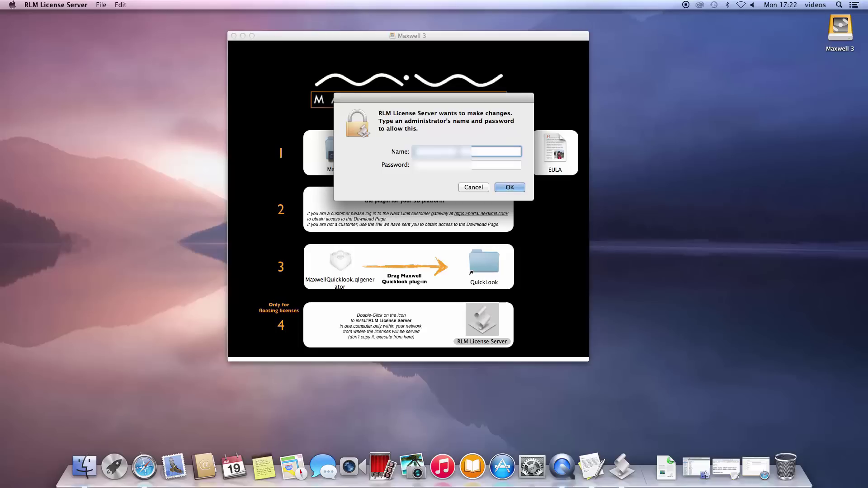
{"action": "type", "text": "admin"}
{"action": "key", "text": "Tab"}
{"action": "type", "text": "password"}
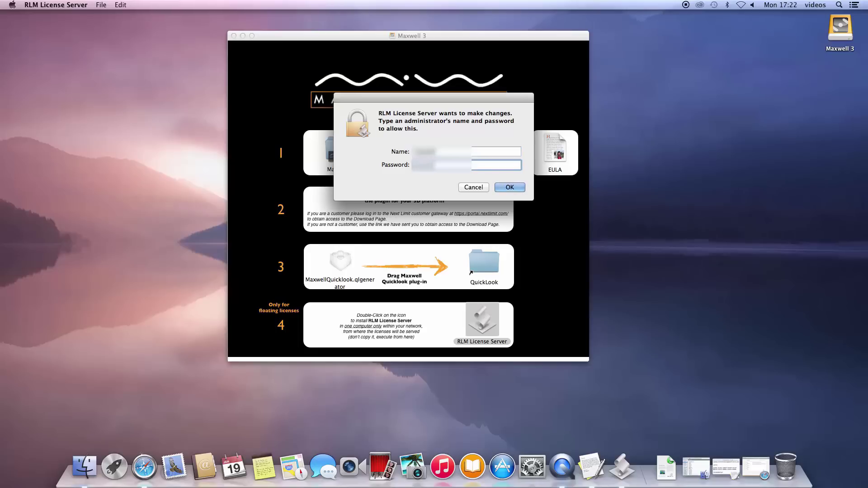
{"action": "left_click", "coordinate": [505, 187]}
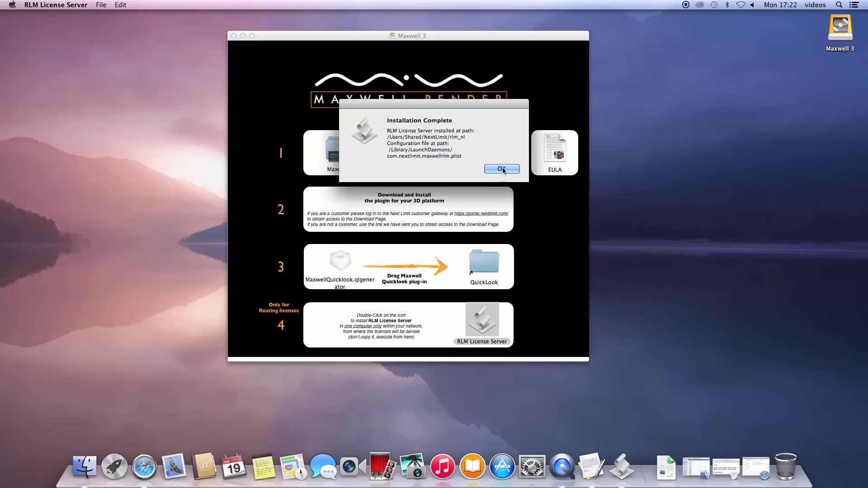
{"action": "left_click", "coordinate": [503, 170]}
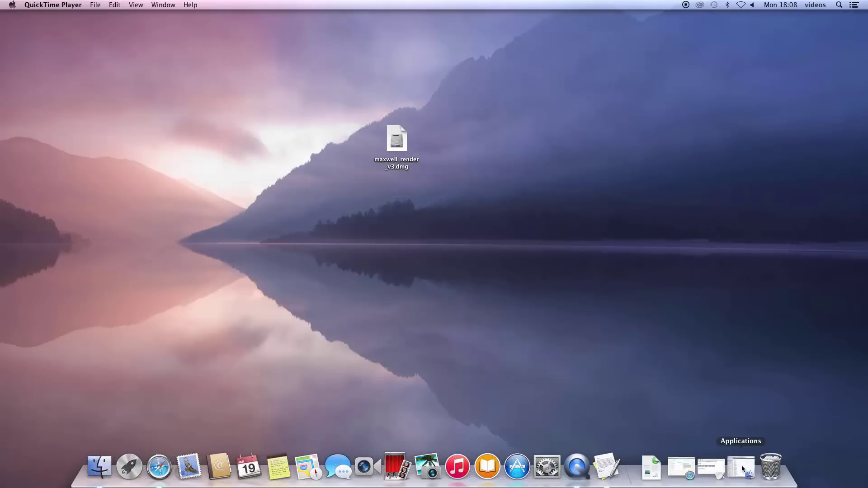
Launch Maxwell from the Maxwell 3 folder in Applications.
{"action": "left_click", "coordinate": [743, 470]}
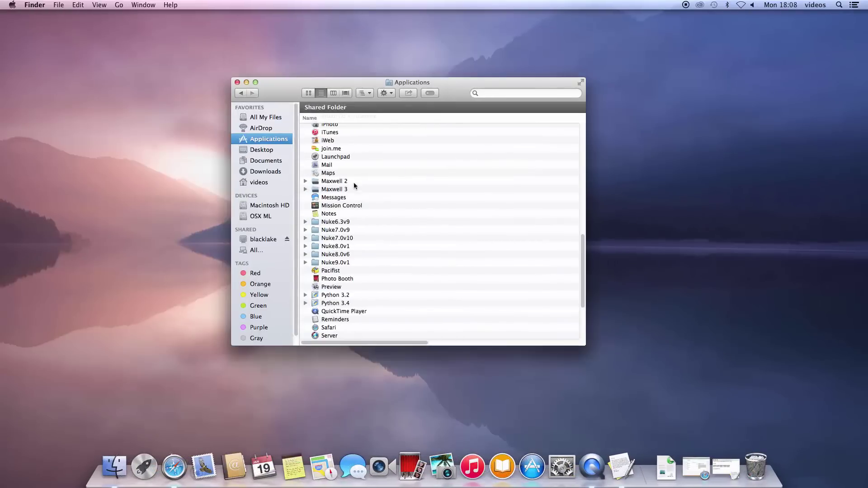
{"action": "left_click", "coordinate": [305, 190]}
{"action": "left_click_drag", "start_coordinate": [583, 224], "coordinate": [584, 235]}
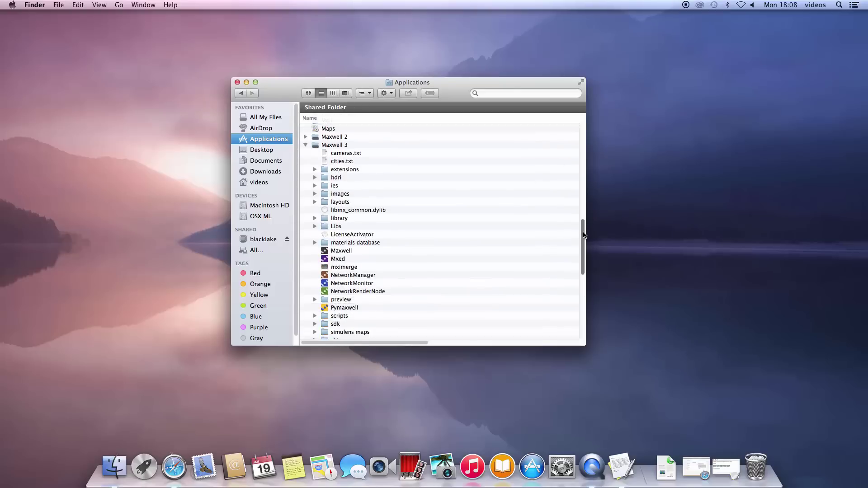
{"action": "left_click", "coordinate": [341, 250]}
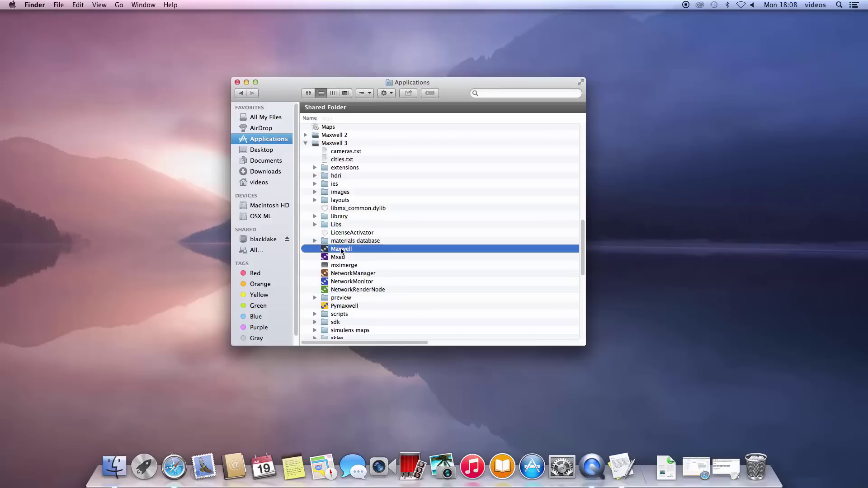
{"action": "double_click", "coordinate": [341, 250]}
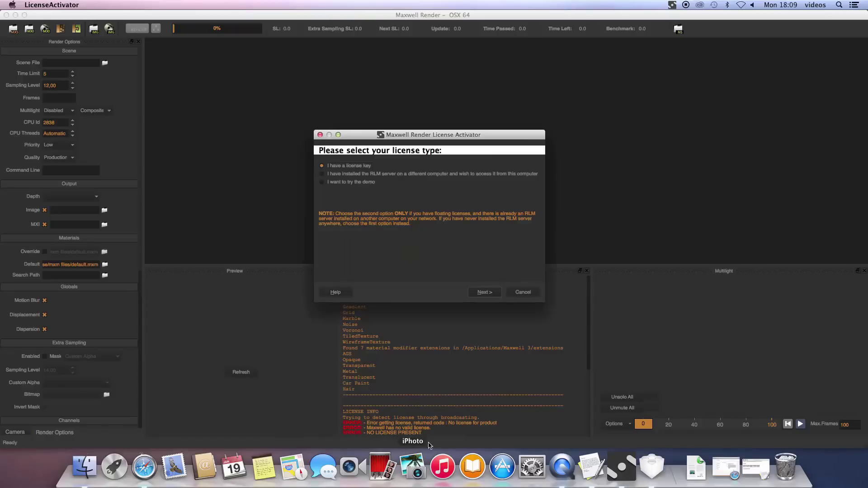
In the License Activator, continue with the 'I have a license key' option.
{"action": "left_click_drag", "start_coordinate": [428, 136], "coordinate": [446, 91]}
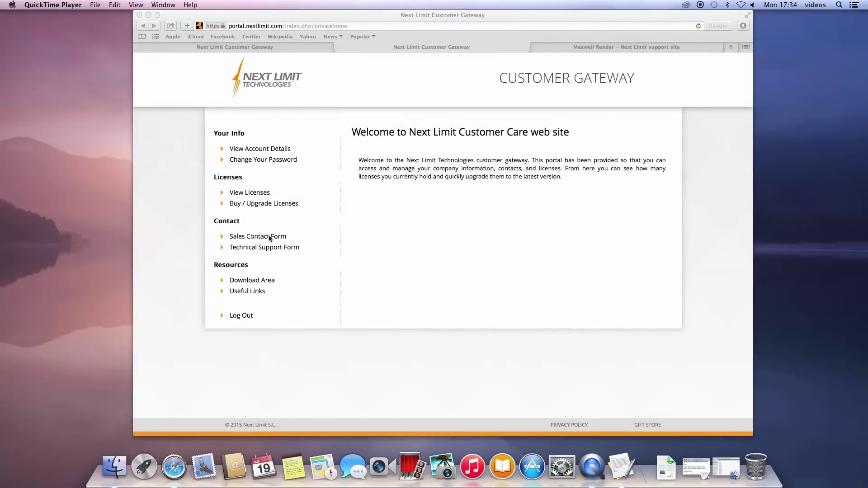
{"action": "left_click", "coordinate": [269, 236]}
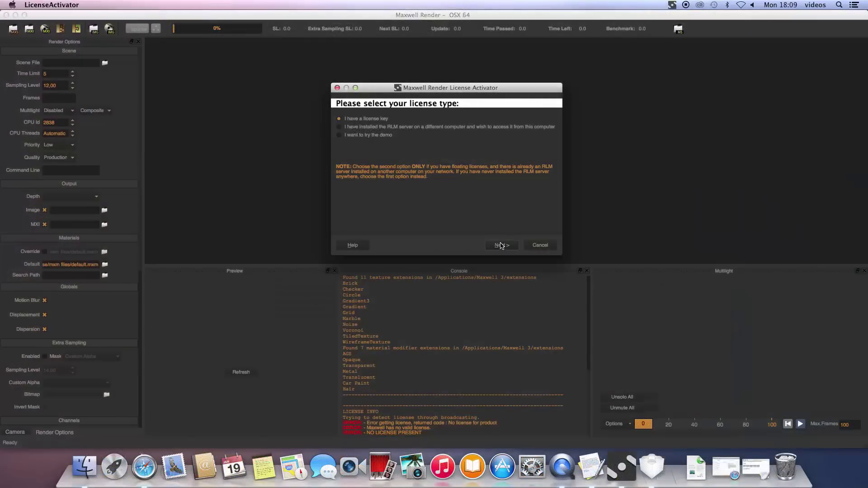
{"action": "left_click", "coordinate": [501, 245]}
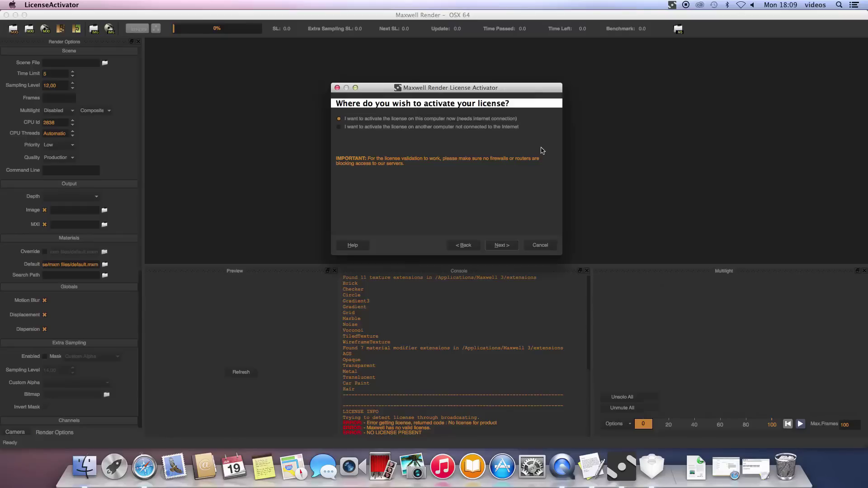
Activate the Maxwell Suite Floating license online with the pasted activation key, then finish.
{"action": "left_click", "coordinate": [513, 247]}
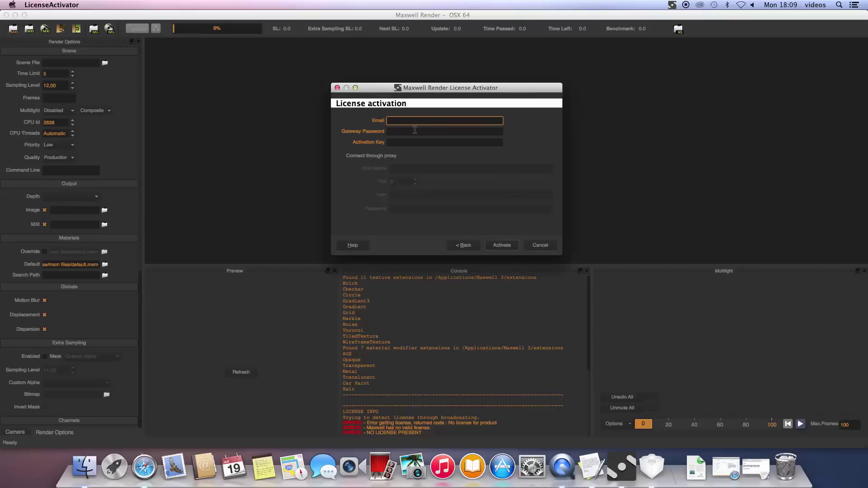
{"action": "left_click", "coordinate": [414, 131]}
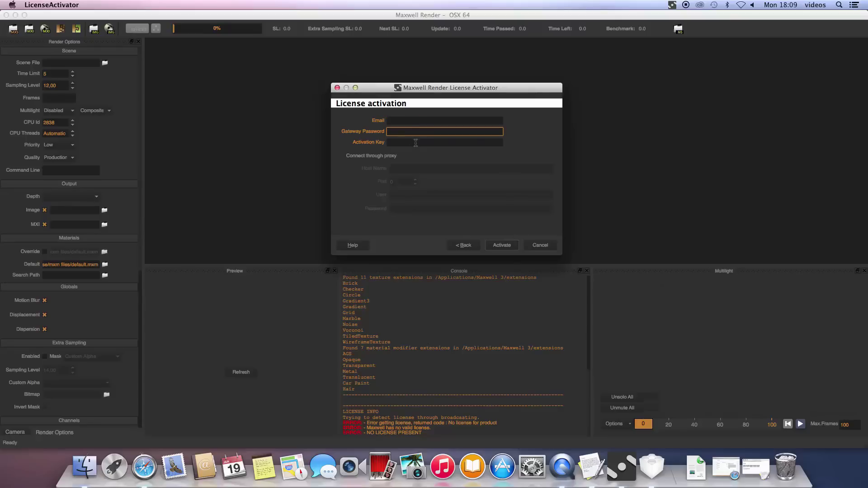
{"action": "left_click", "coordinate": [416, 143]}
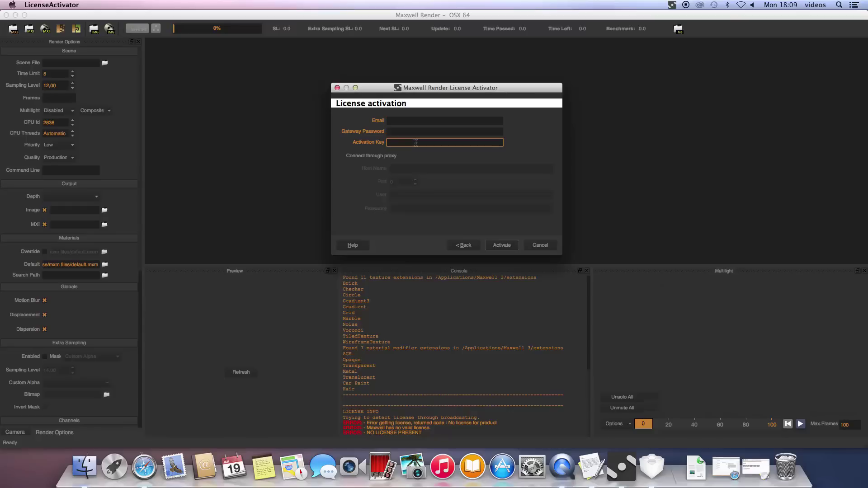
{"action": "key", "text": "super+v"}
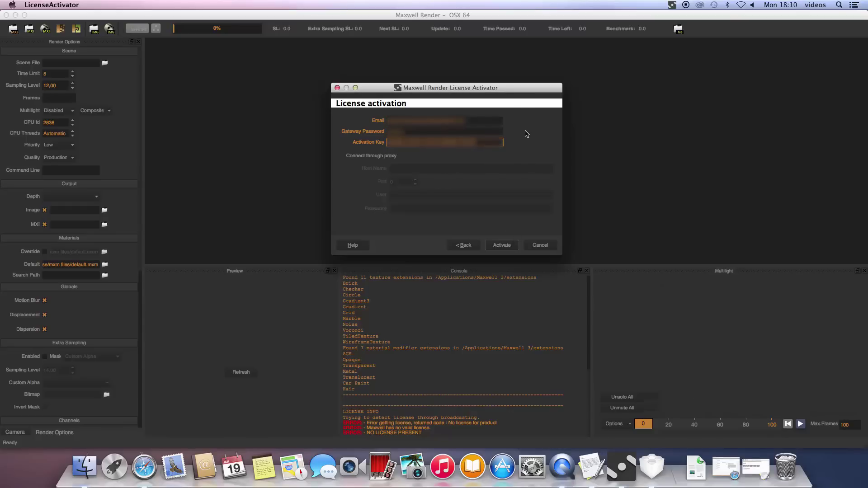
{"action": "left_click", "coordinate": [507, 247]}
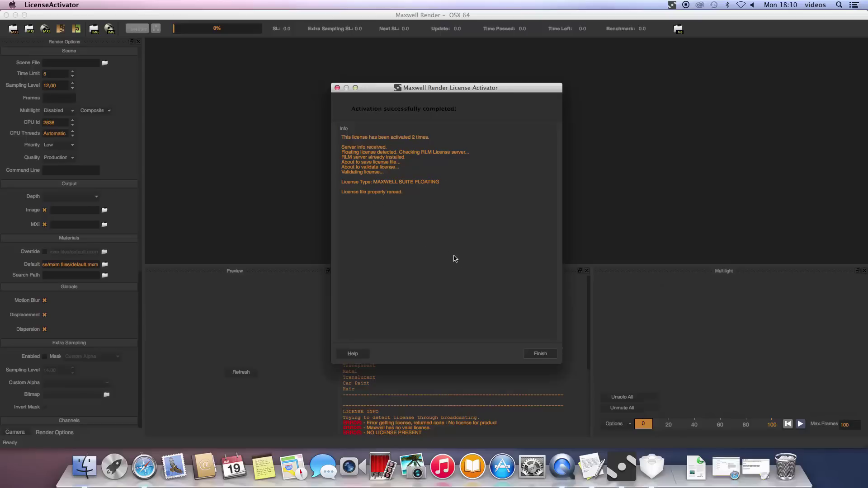
{"action": "left_click", "coordinate": [540, 354]}
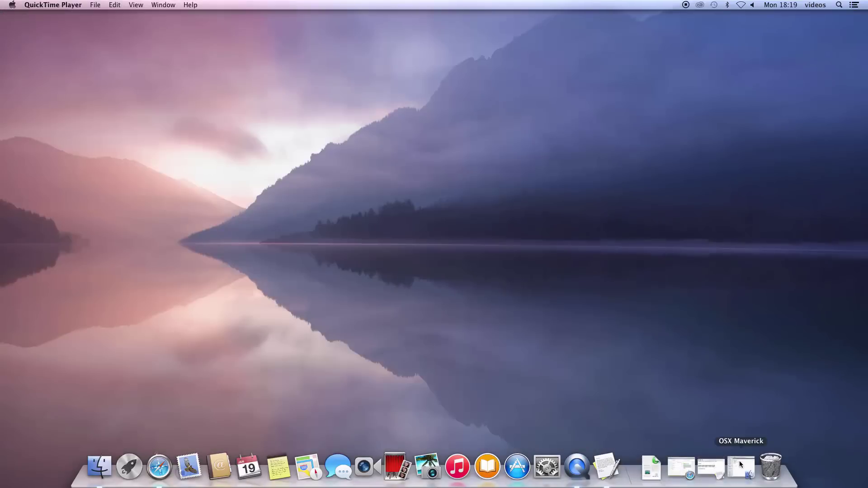
View maxwell_suite_floating.lic in Users/Shared/NextLimit/rlm_nl/licenses, then close it.
{"action": "left_click", "coordinate": [741, 463]}
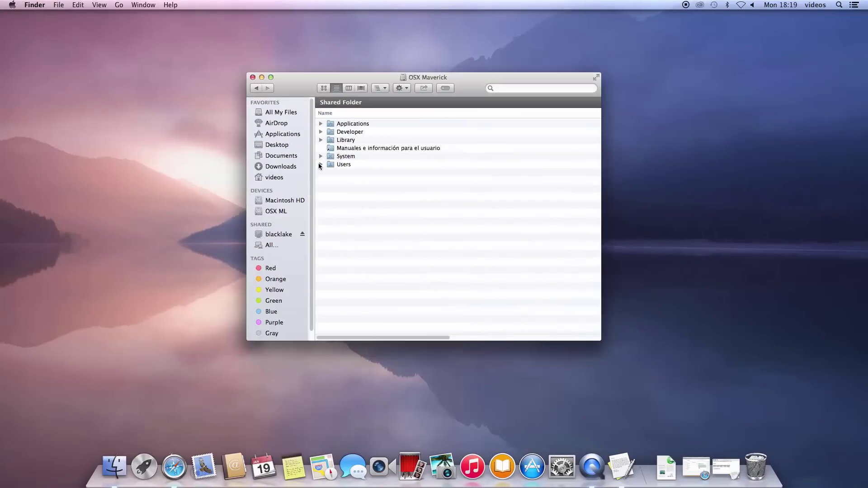
{"action": "left_click", "coordinate": [320, 164]}
{"action": "left_click", "coordinate": [331, 180]}
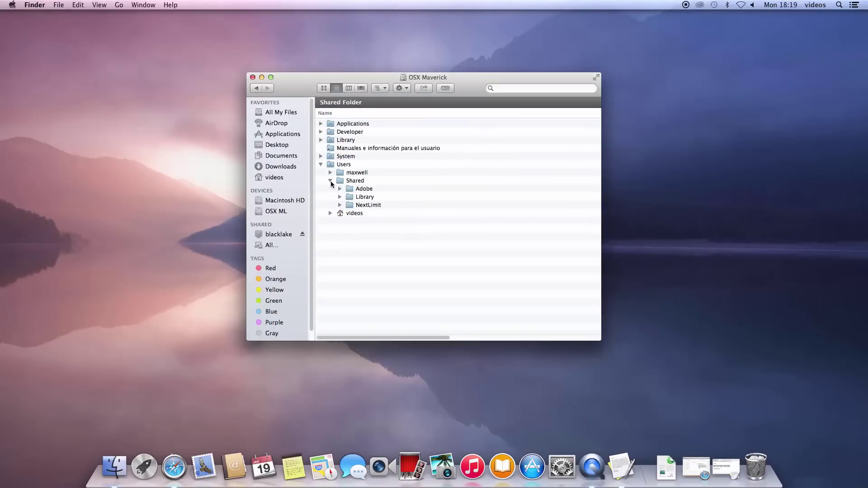
{"action": "left_click", "coordinate": [340, 205]}
{"action": "left_click", "coordinate": [349, 213]}
{"action": "left_click", "coordinate": [359, 221]}
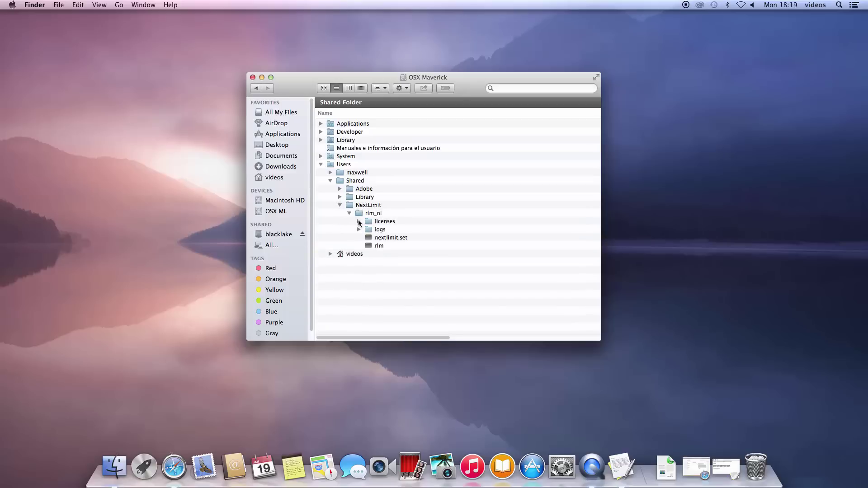
{"action": "double_click", "coordinate": [395, 230]}
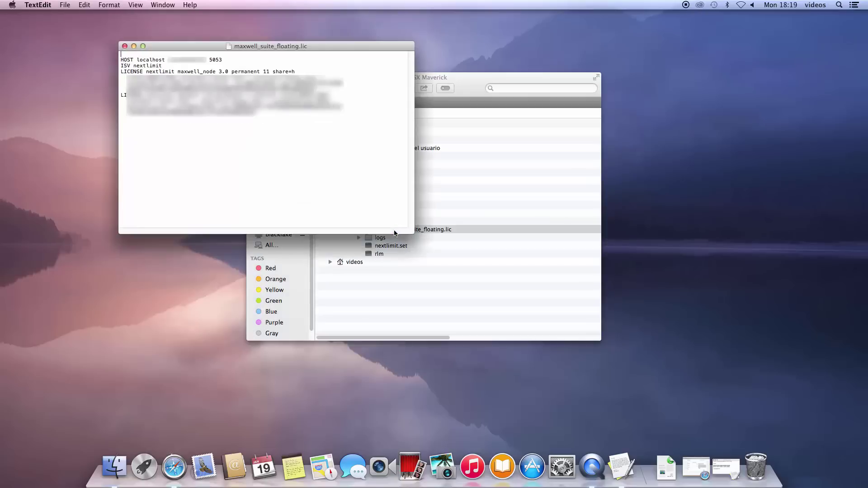
{"action": "left_click", "coordinate": [124, 46]}
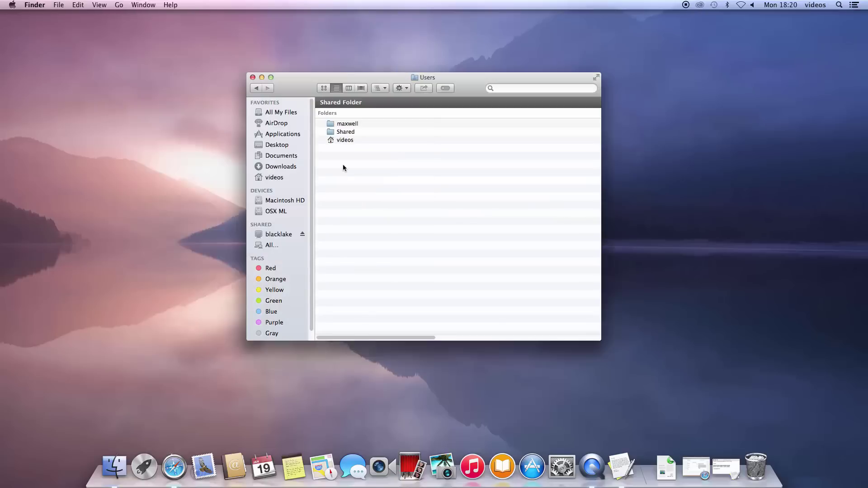
Open maxwell_license.lic from the Maxwell folder in the home folder as text.
{"action": "double_click", "coordinate": [345, 139]}
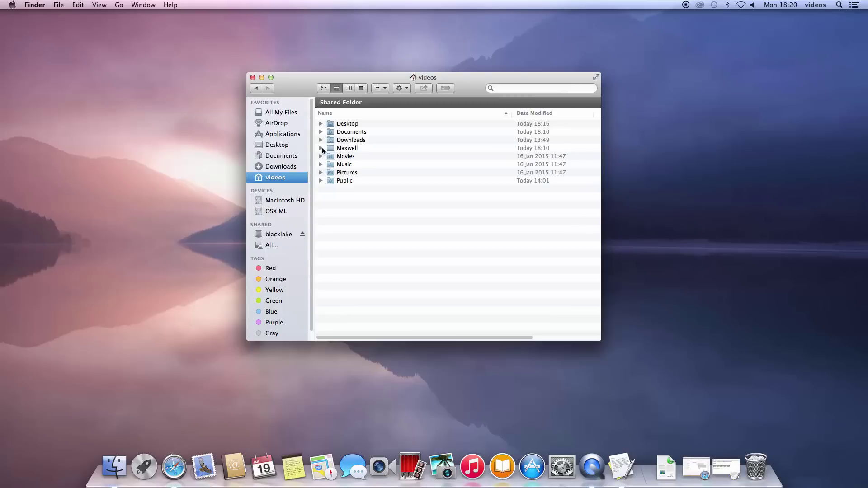
{"action": "left_click", "coordinate": [321, 147]}
{"action": "left_click", "coordinate": [392, 180]}
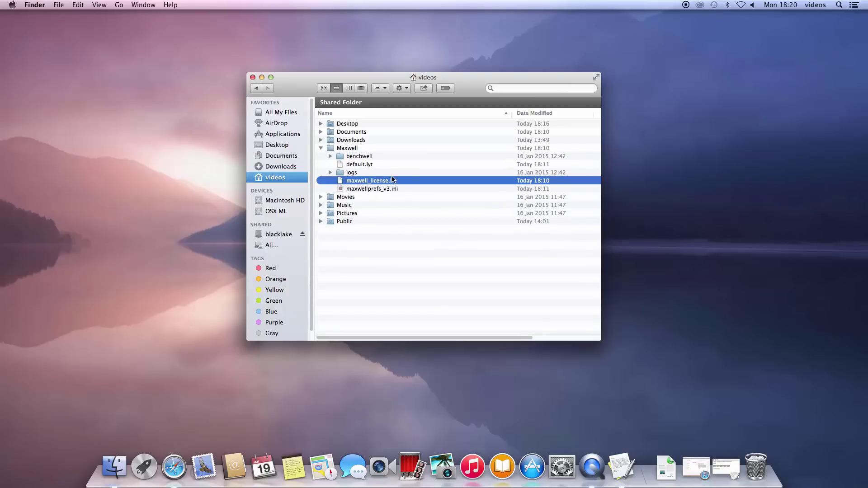
{"action": "double_click", "coordinate": [369, 181]}
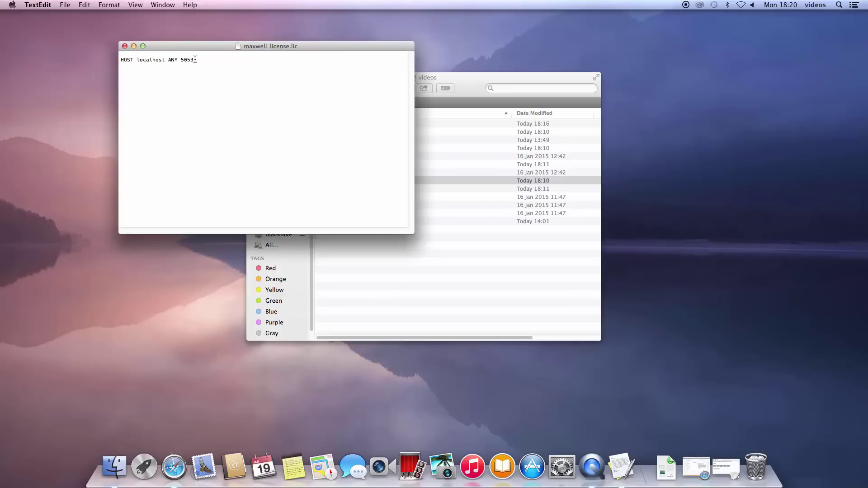
Review the HOST localhost ANY 5053 line, then close the file.
{"action": "mouse_move", "coordinate": [194, 60]}
{"action": "left_mouse_down"}
{"action": "mouse_move", "coordinate": [119, 58]}
{"action": "mouse_move", "coordinate": [194, 60]}
{"action": "left_mouse_up"}
{"action": "left_click", "coordinate": [137, 67]}
{"action": "left_click", "coordinate": [231, 60]}
{"action": "left_click", "coordinate": [125, 47]}
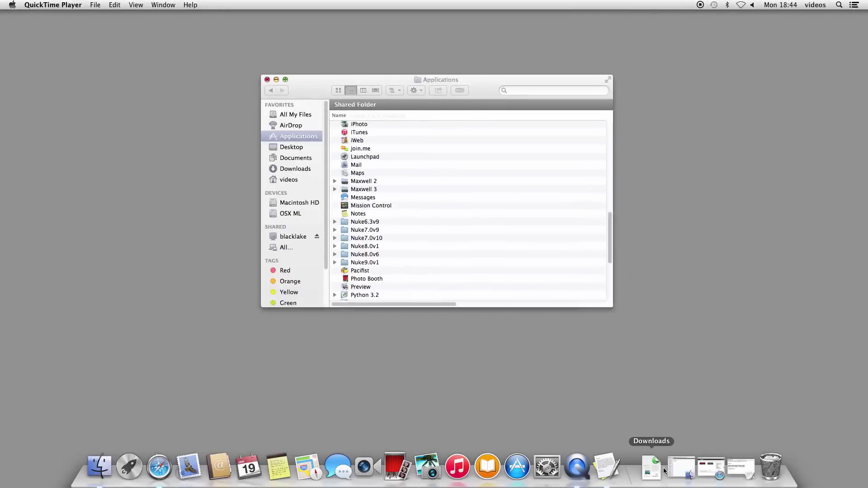
Launch LicenseActivator from Applications > Maxwell 3 and choose the RLM-server-on-another-computer option.
{"action": "left_click", "coordinate": [493, 247]}
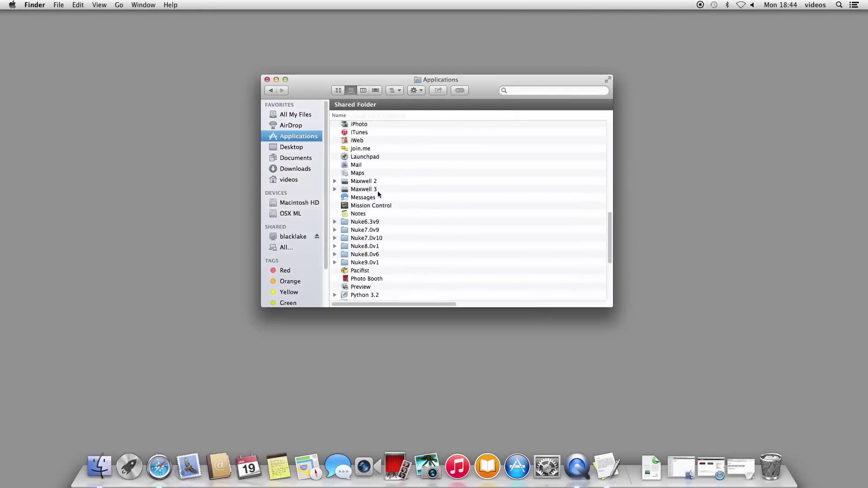
{"action": "left_click", "coordinate": [335, 189]}
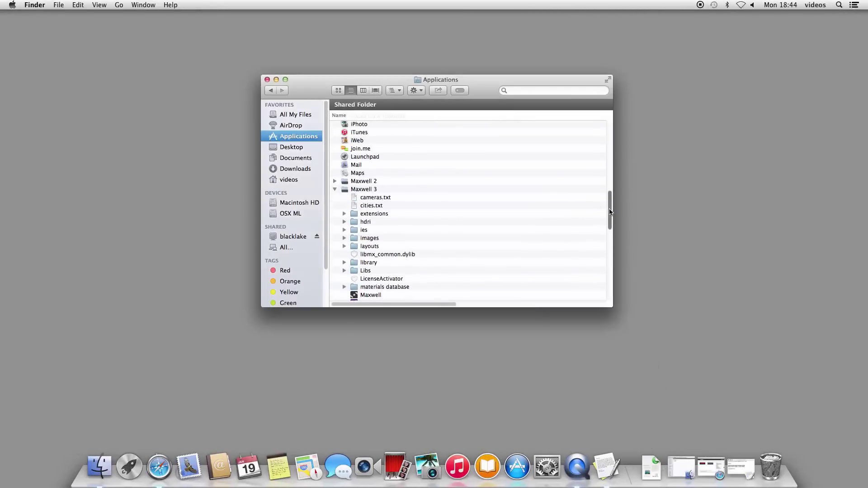
{"action": "scroll", "coordinate": [609, 210], "scroll_direction": "down", "scroll_amount": 4}
{"action": "double_click", "coordinate": [386, 248]}
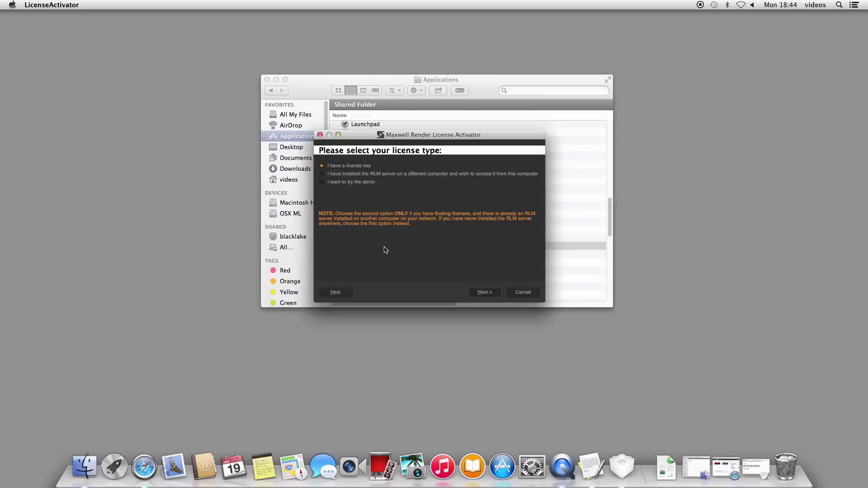
{"action": "left_click", "coordinate": [366, 174]}
Connect the License Activator to server 192.168.0.200 on port 5053 and finish the floating-license activation.
{"action": "left_click", "coordinate": [483, 292]}
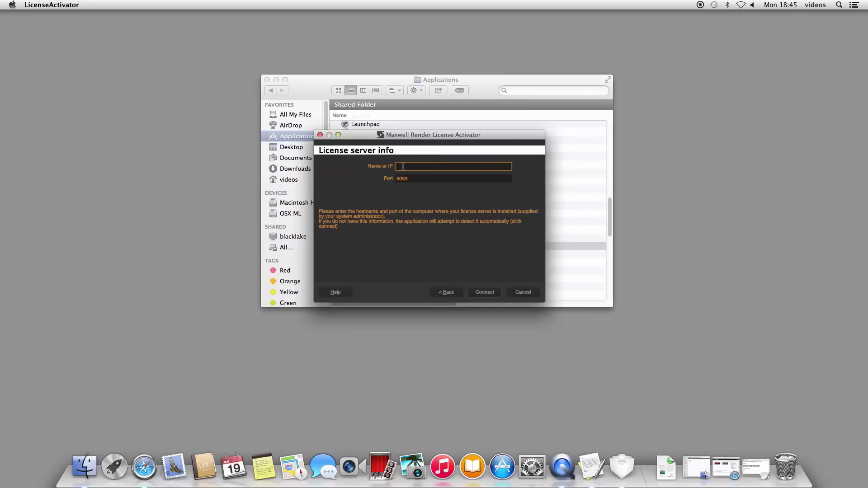
{"action": "type", "text": "192.168.0.200"}
{"action": "left_click", "coordinate": [419, 178]}
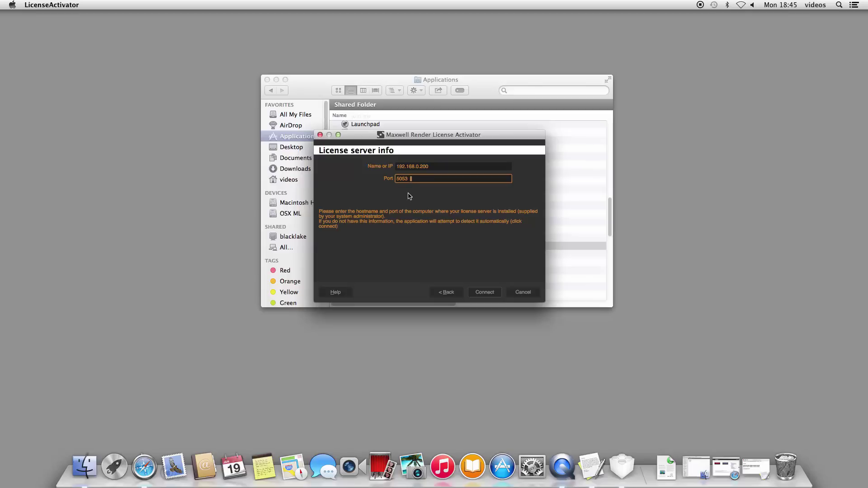
{"action": "left_click", "coordinate": [486, 293]}
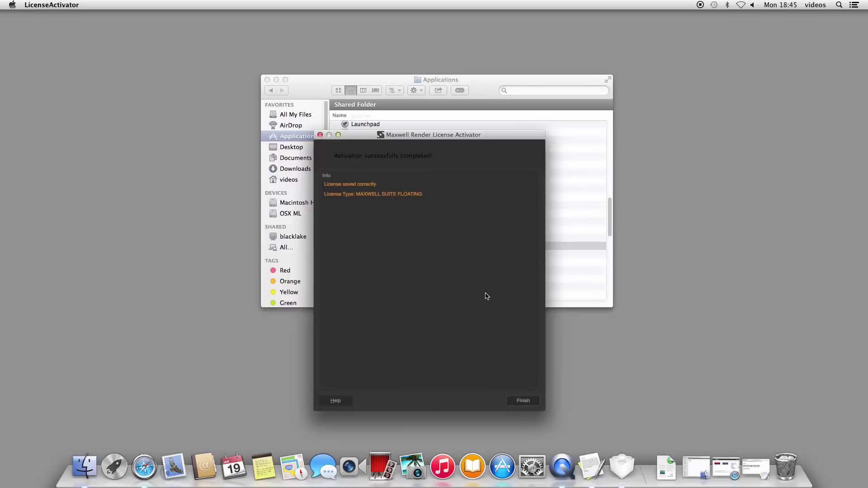
{"action": "left_click", "coordinate": [527, 401]}
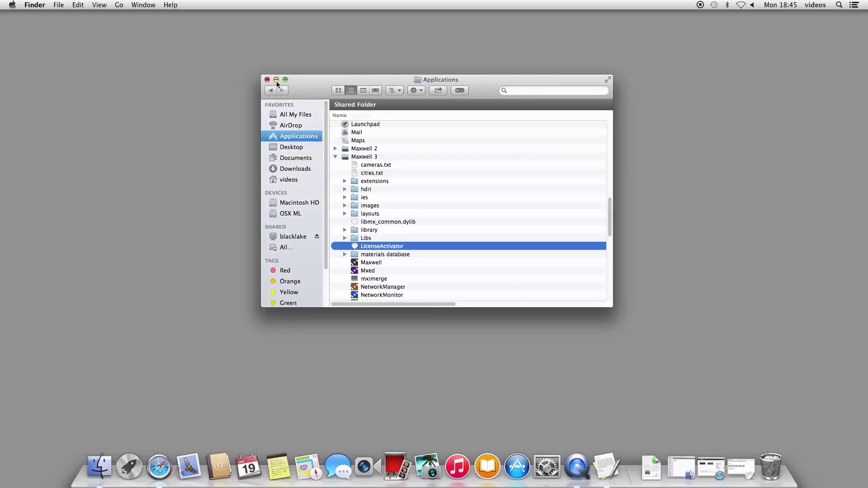
Open maxwell_license.lic in the videos home Maxwell folder to check its HOST line.
{"action": "left_click", "coordinate": [373, 265]}
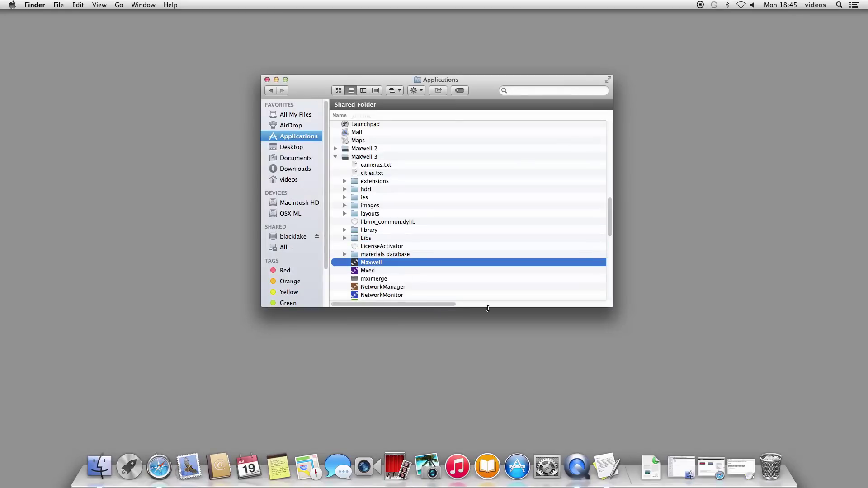
{"action": "left_click", "coordinate": [680, 465]}
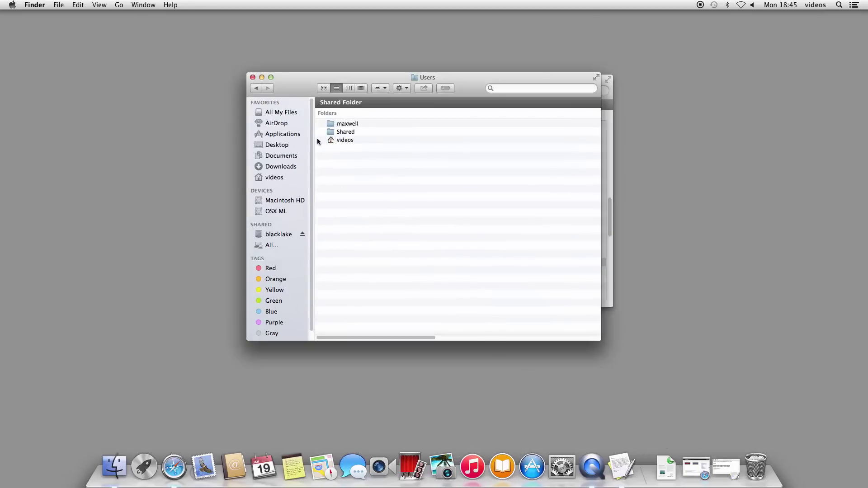
{"action": "double_click", "coordinate": [337, 141]}
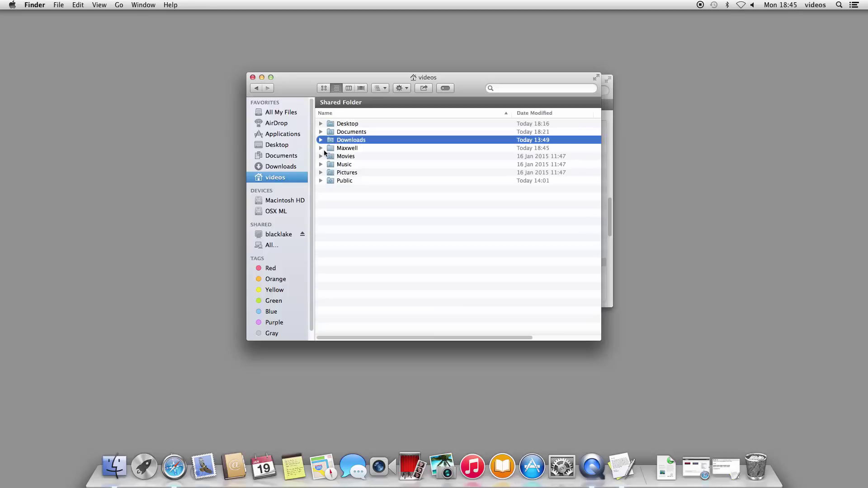
{"action": "left_click", "coordinate": [321, 148]}
{"action": "left_click", "coordinate": [370, 182]}
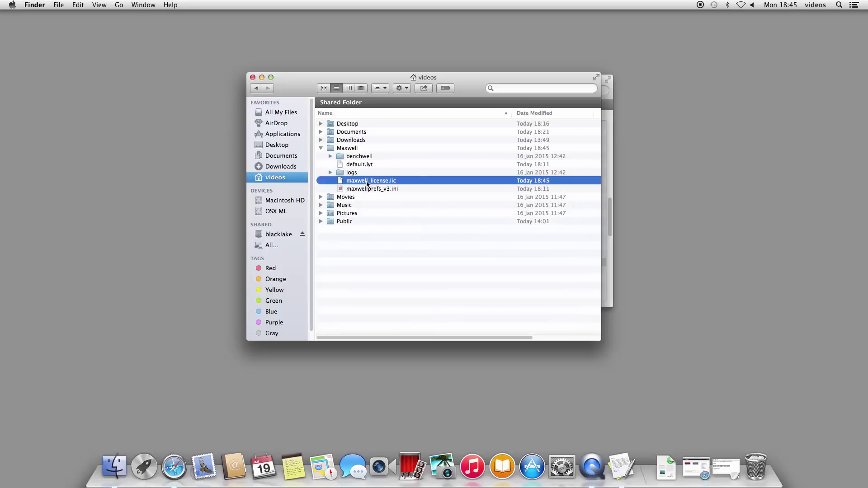
{"action": "double_click", "coordinate": [367, 181]}
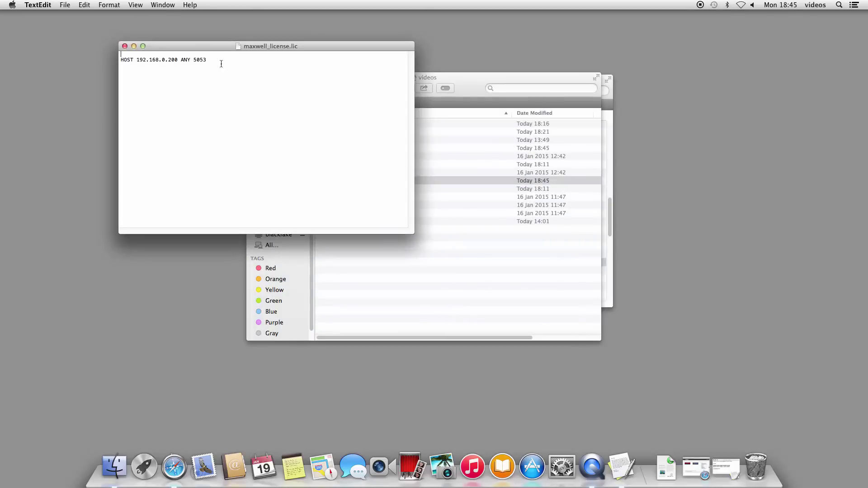
Close the license file and launch Maxwell Render from the Maxwell 3 folder.
{"action": "left_click", "coordinate": [125, 46]}
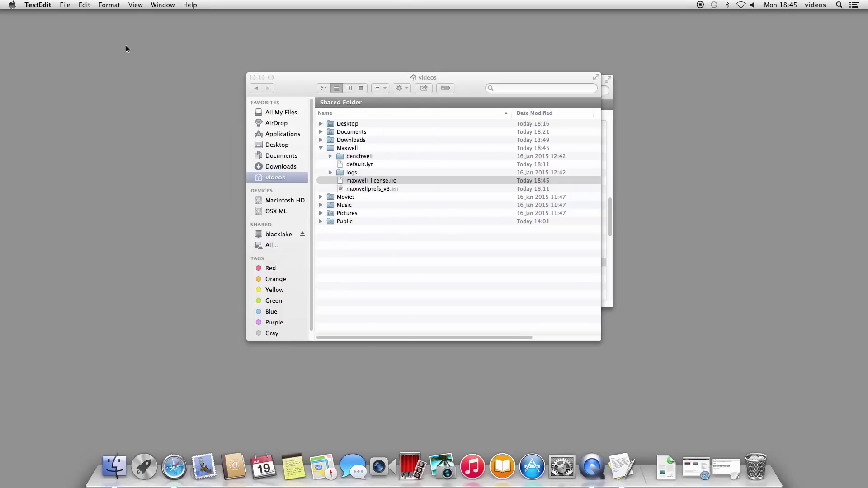
{"action": "left_click", "coordinate": [254, 79]}
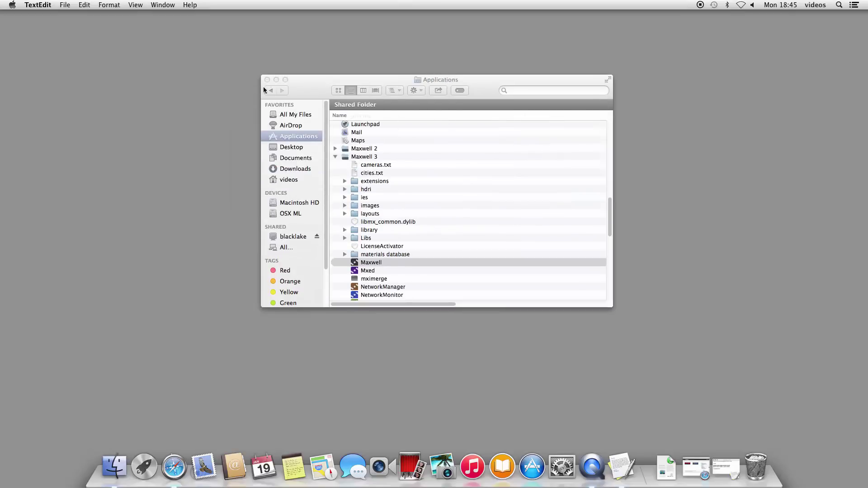
{"action": "double_click", "coordinate": [374, 265]}
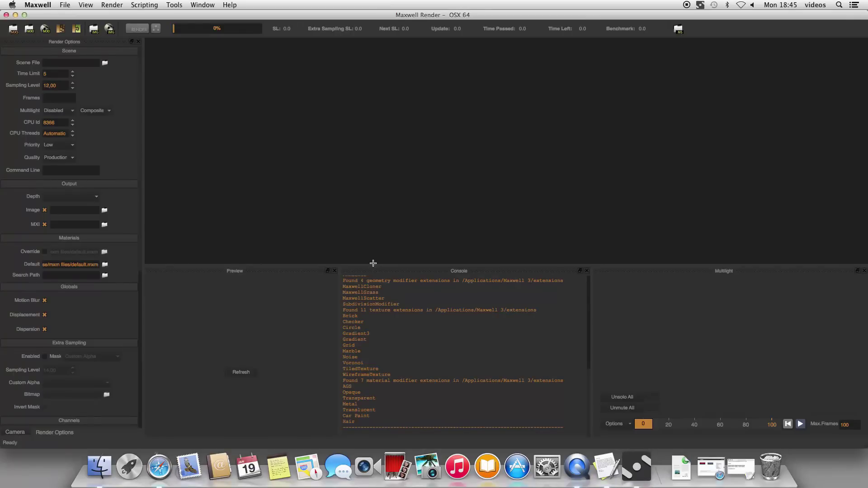
Scroll the console up to the LICENSE INFO block showing server 192.168.0.200, then return to Safari.
{"action": "scroll", "coordinate": [586, 368], "scroll_direction": "up", "scroll_amount": 10}
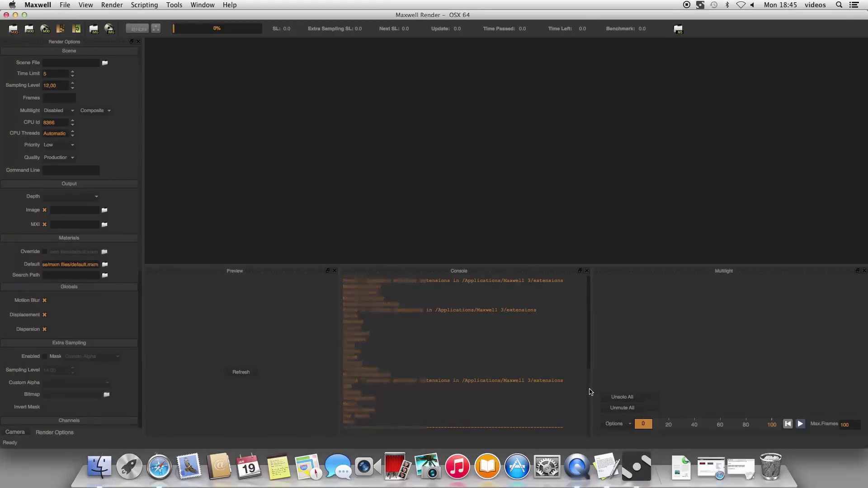
{"action": "scroll", "coordinate": [580, 314], "scroll_direction": "up", "scroll_amount": 3}
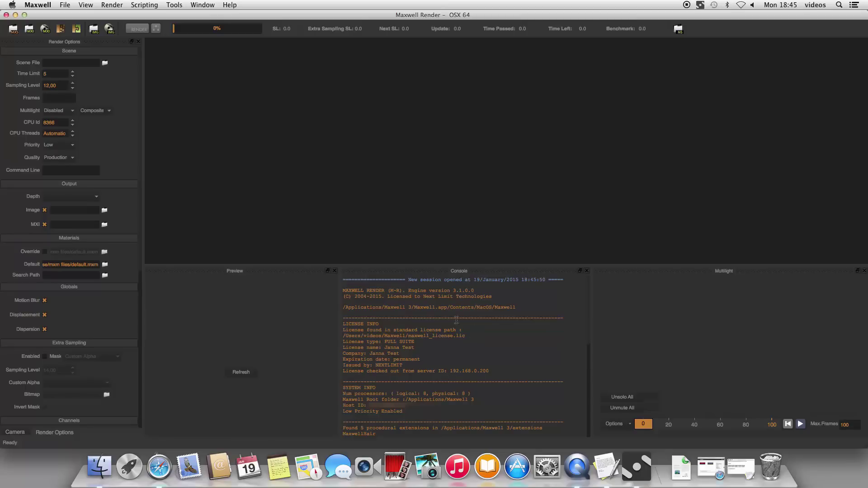
{"action": "left_click", "coordinate": [711, 467]}
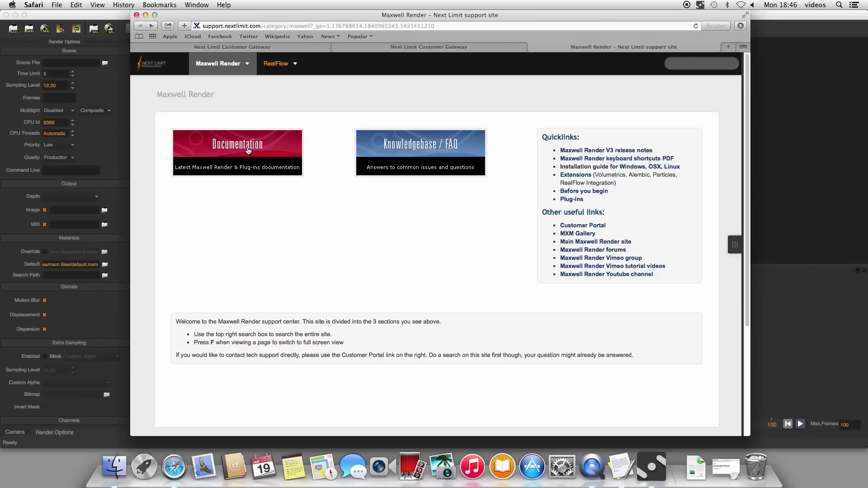
Open Licensing Troubleshooting under Installation and Licensing and expand the 'Connection error!' solution.
{"action": "left_click", "coordinate": [248, 150]}
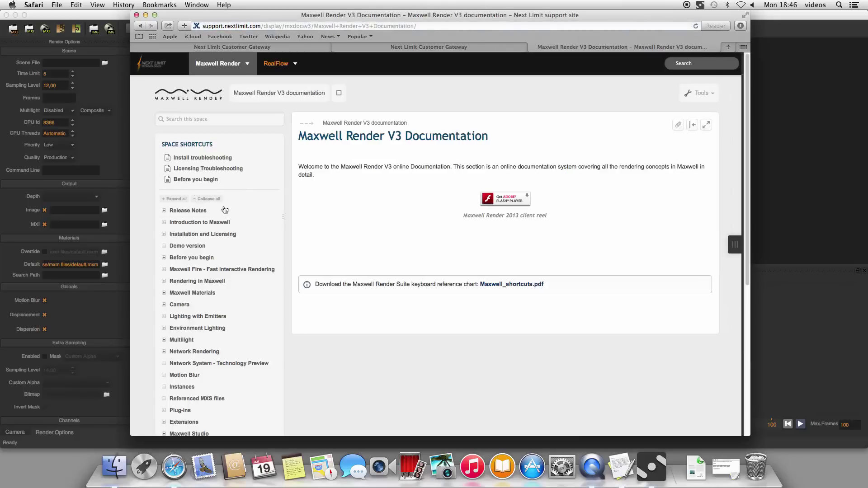
{"action": "left_click", "coordinate": [164, 235]}
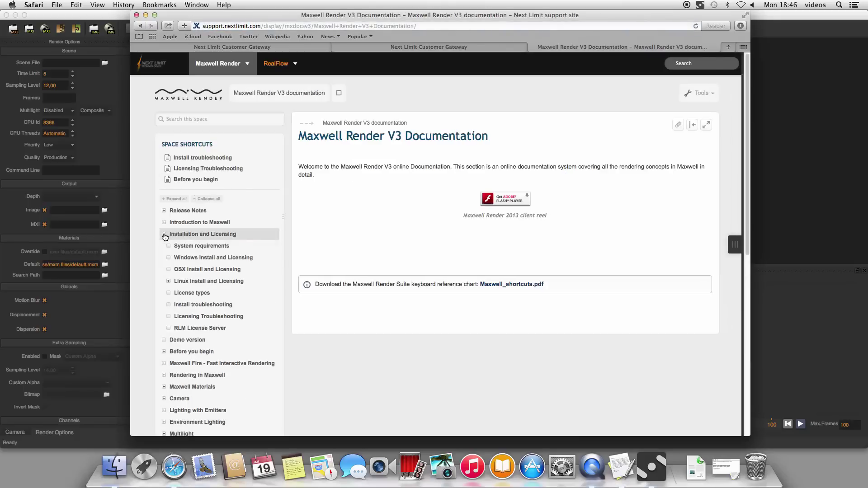
{"action": "left_click", "coordinate": [209, 317]}
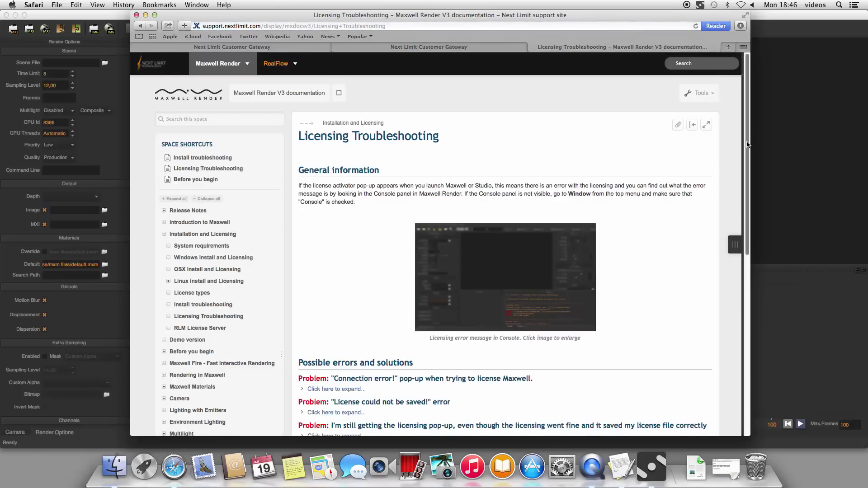
{"action": "scroll", "coordinate": [746, 187], "scroll_direction": "down", "scroll_amount": 4}
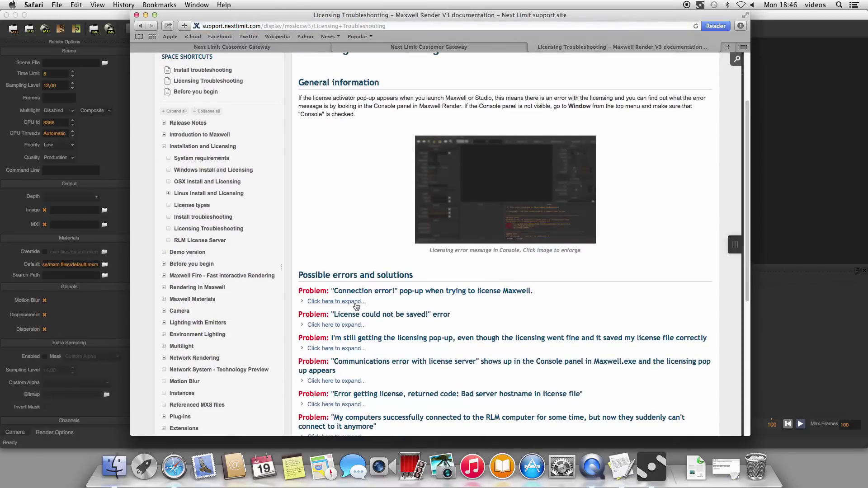
{"action": "left_click", "coordinate": [336, 301]}
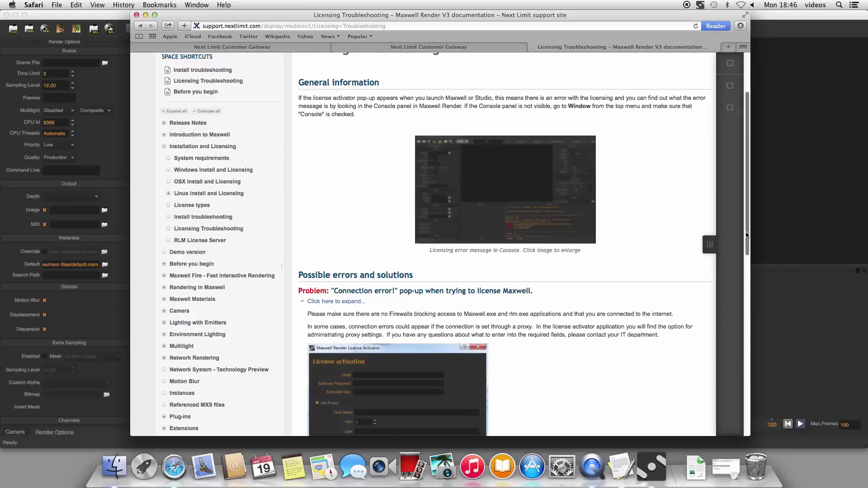
{"action": "scroll", "coordinate": [748, 257], "scroll_direction": "down", "scroll_amount": 3}
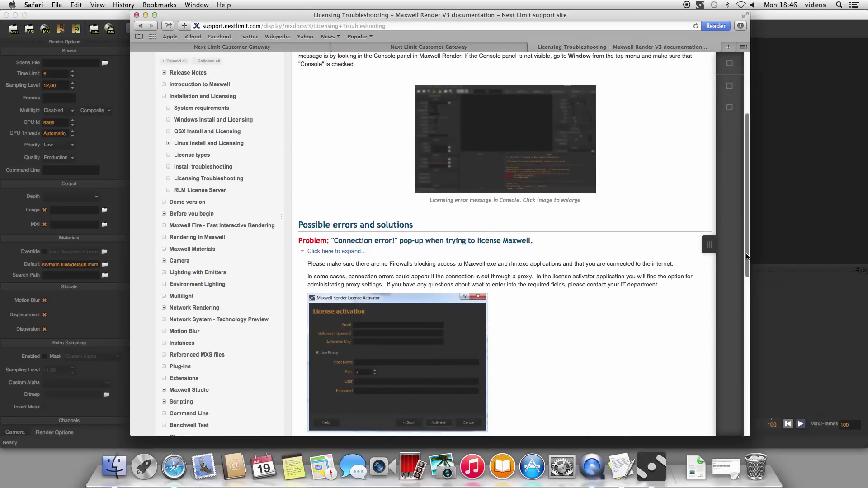
{"action": "scroll", "coordinate": [747, 257], "scroll_direction": "down", "scroll_amount": 4}
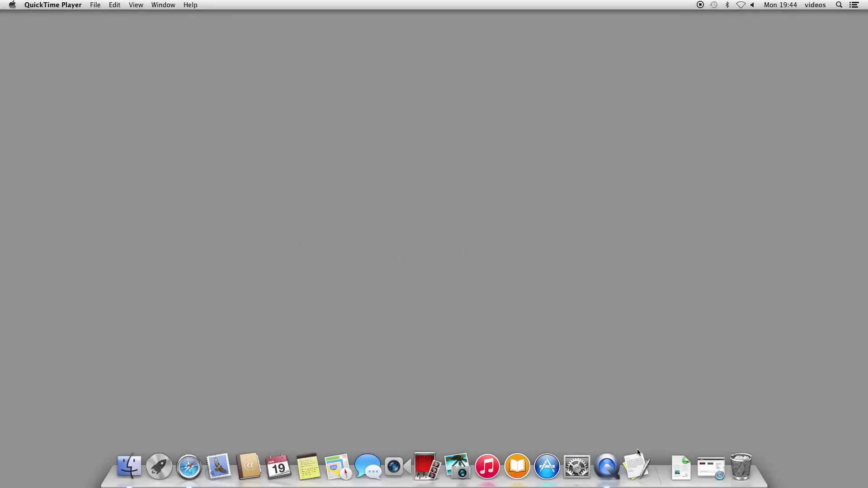
Write 'HOST 192.168.0.200 ANY 5053' in a new TextEdit document.
{"action": "left_click", "coordinate": [637, 466]}
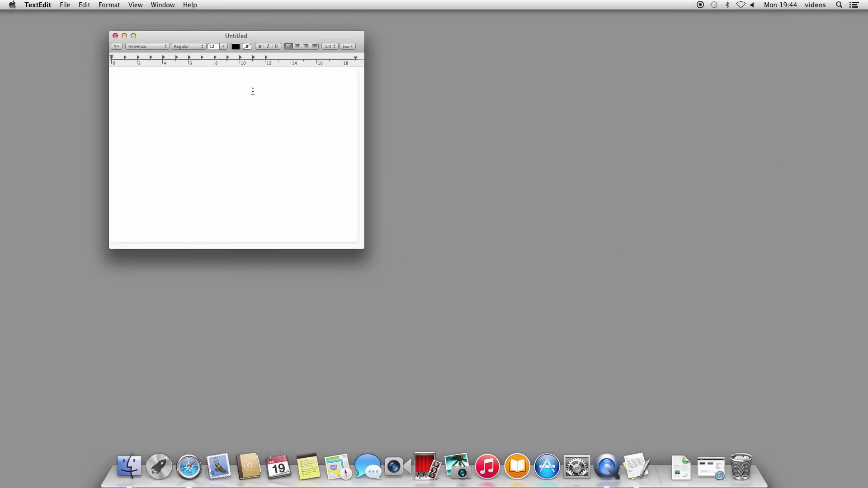
{"action": "type", "text": "HOST 192.168.0"}
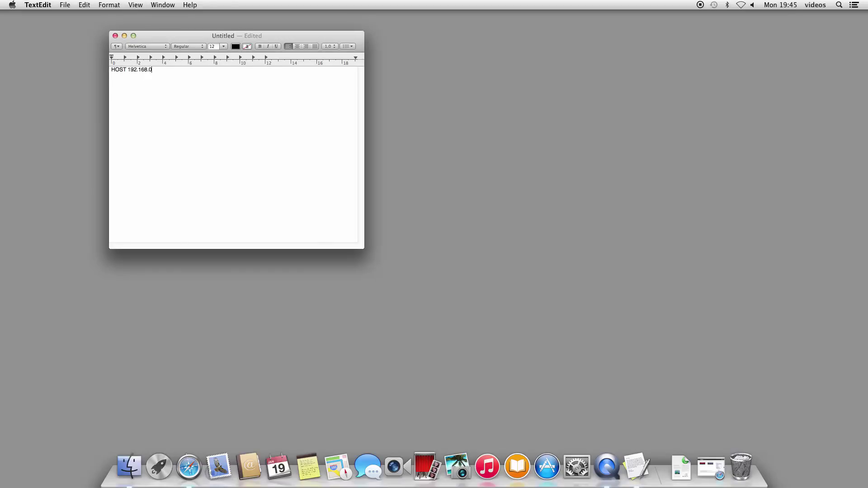
{"action": "type", "text": ".200 ANY 5053"}
{"action": "left_click_drag", "start_coordinate": [189, 70], "coordinate": [175, 70]}
{"action": "left_click", "coordinate": [192, 73]}
Save the document to the Desktop as maxwell_license and close it.
{"action": "left_click", "coordinate": [65, 5]}
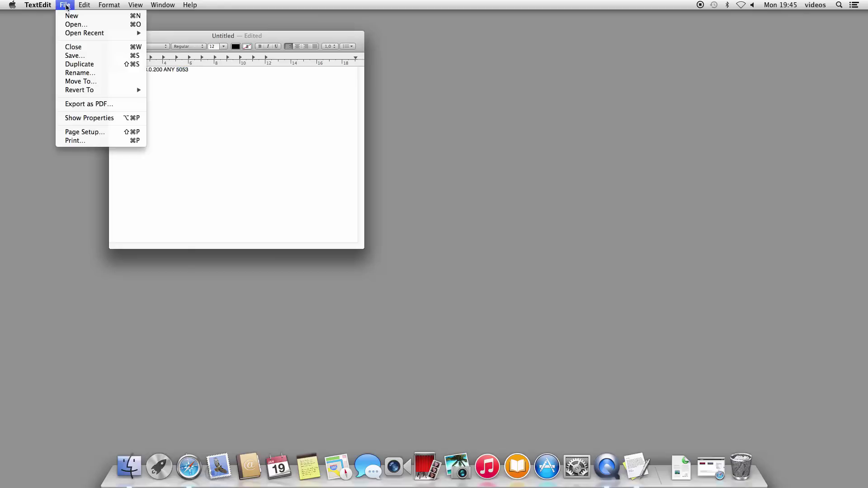
{"action": "left_click", "coordinate": [72, 56]}
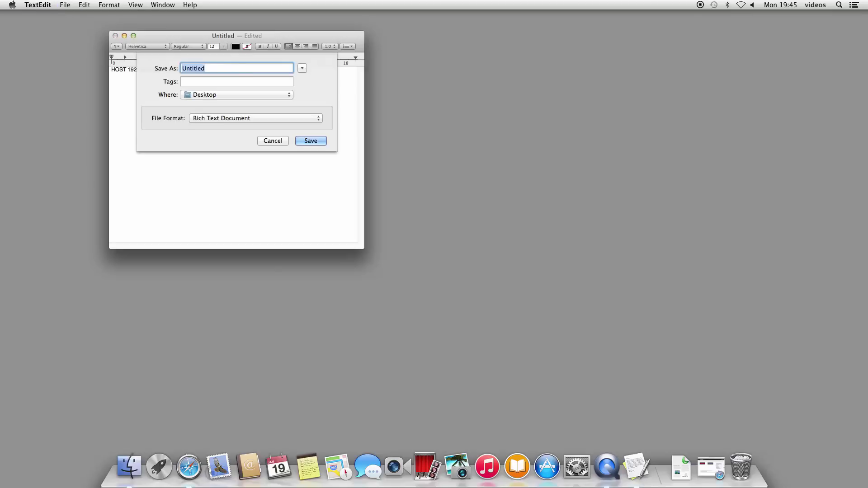
{"action": "type", "text": "maxwell_license"}
{"action": "left_click", "coordinate": [306, 141]}
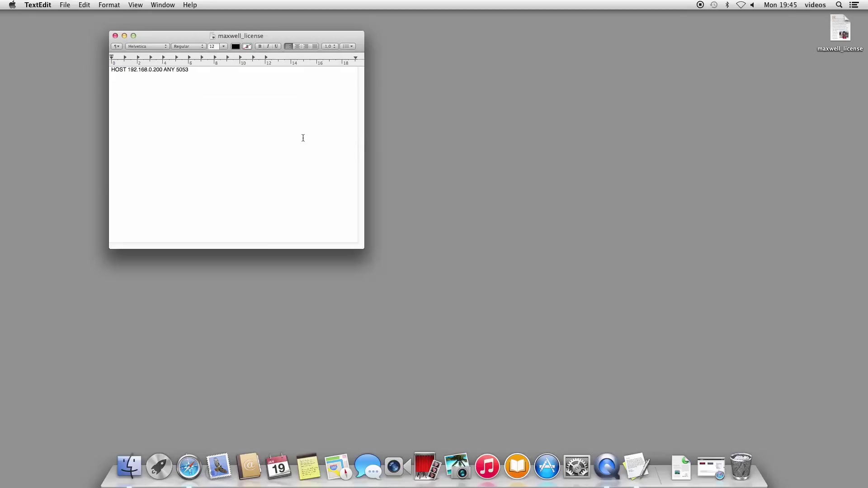
{"action": "left_click", "coordinate": [116, 35]}
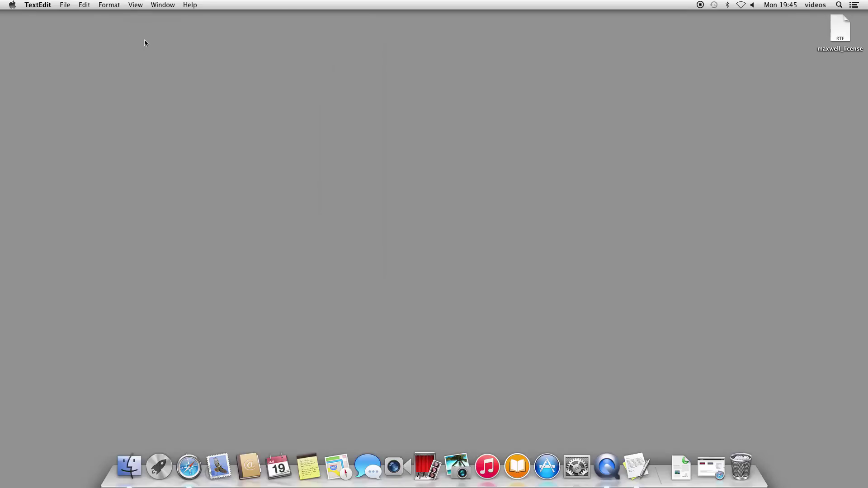
Change the Desktop maxwell_license file's extension from .rtf to .lic via Get Info.
{"action": "left_click", "coordinate": [846, 37]}
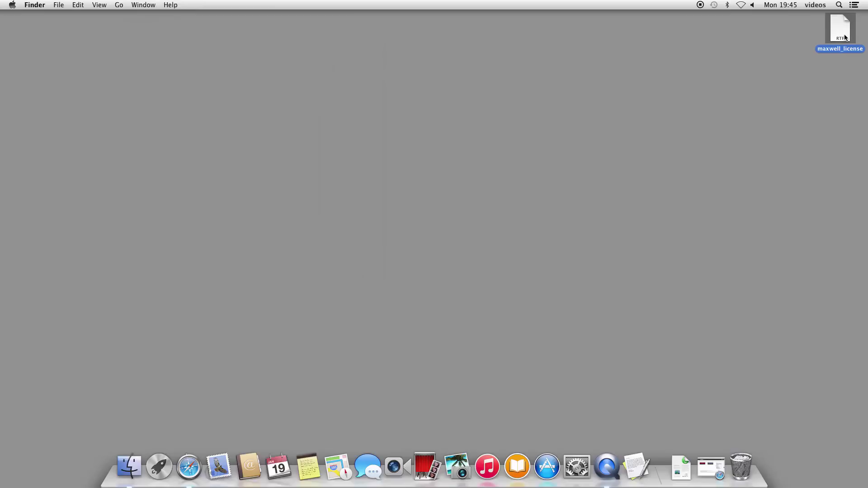
{"action": "key", "text": "super+i"}
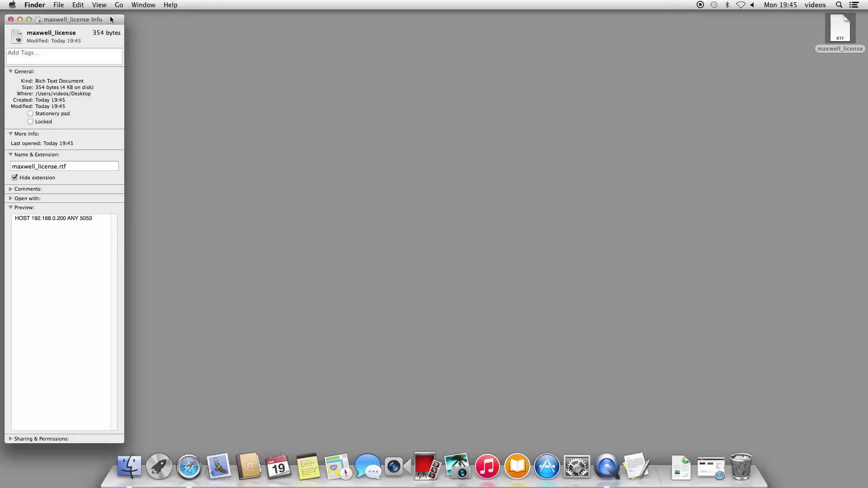
{"action": "left_click_drag", "start_coordinate": [111, 19], "coordinate": [677, 9]}
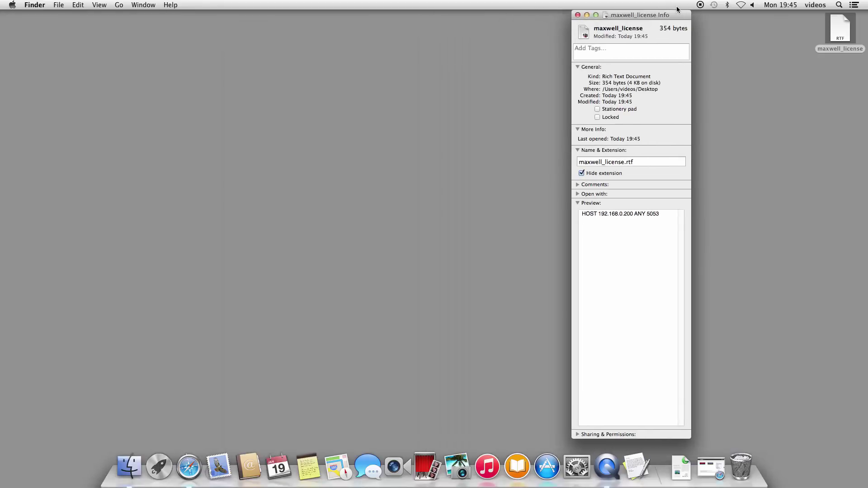
{"action": "left_click", "coordinate": [582, 173]}
{"action": "left_click", "coordinate": [626, 162]}
{"action": "left_click_drag", "start_coordinate": [627, 162], "coordinate": [639, 162]}
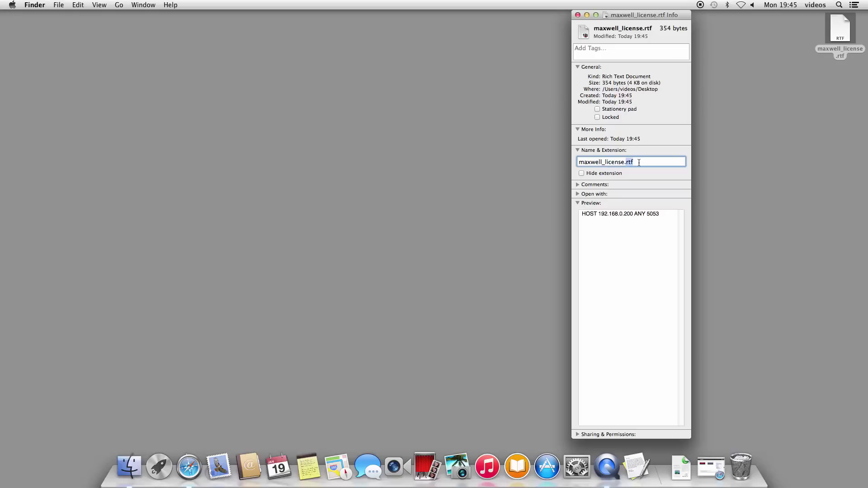
{"action": "type", "text": "lic"}
{"action": "key", "text": "Return"}
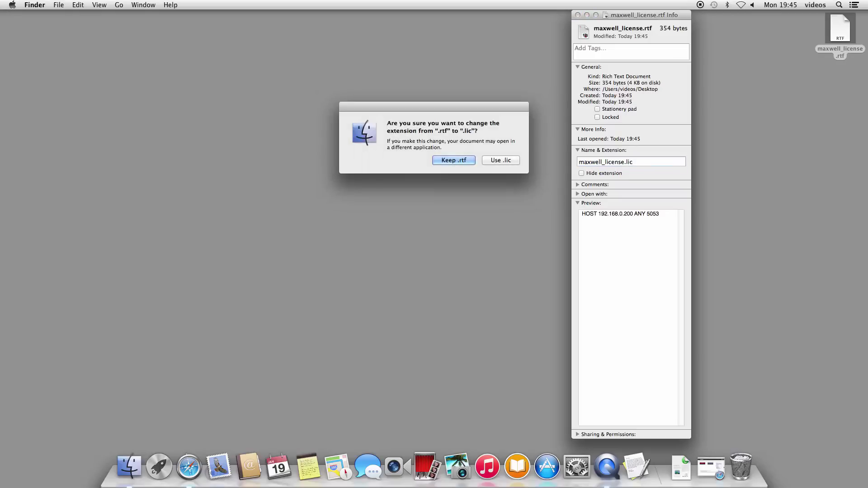
{"action": "left_click", "coordinate": [501, 160]}
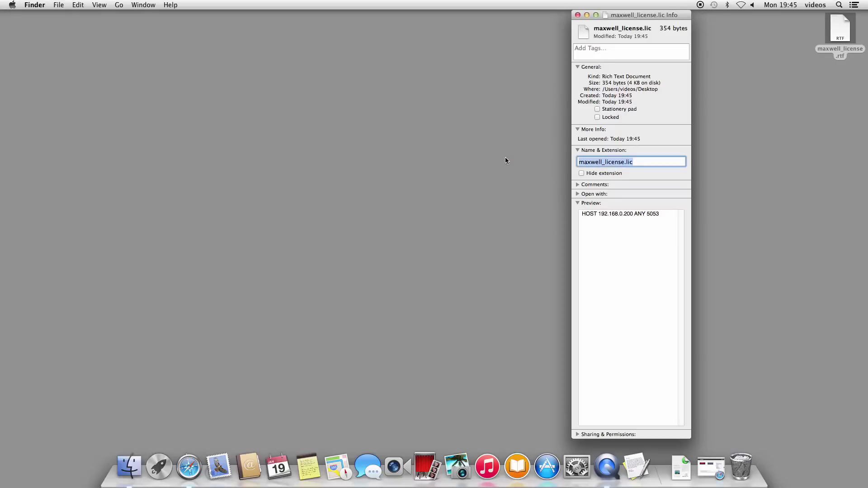
{"action": "left_click", "coordinate": [578, 15]}
Copy maxwell_license.lic into the Maxwell folder in the videos home folder.
{"action": "left_click", "coordinate": [125, 466]}
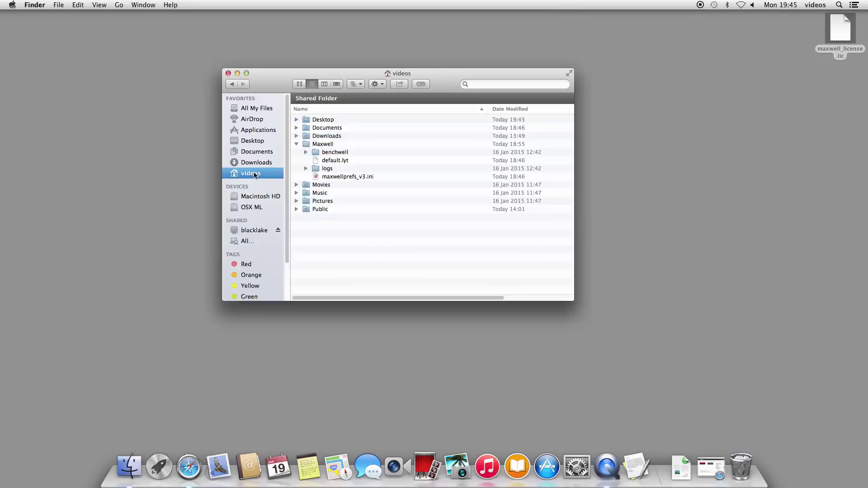
{"action": "left_click", "coordinate": [323, 145]}
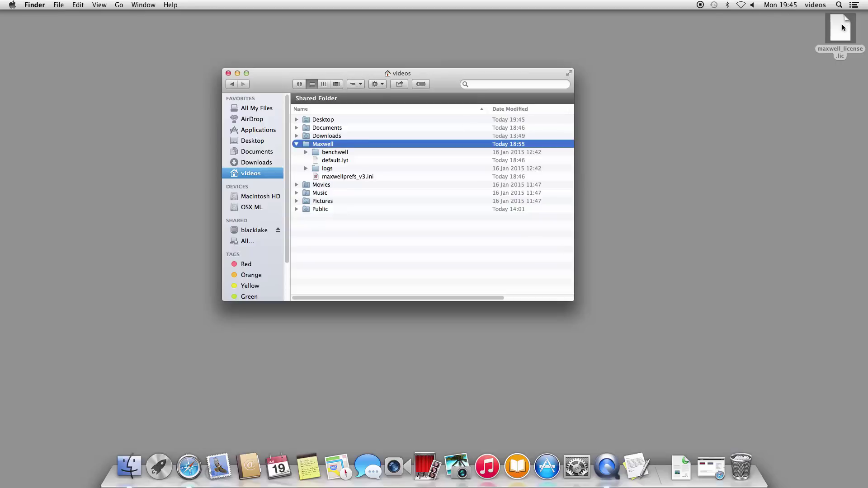
{"action": "left_click_drag", "start_coordinate": [842, 28], "coordinate": [336, 146]}
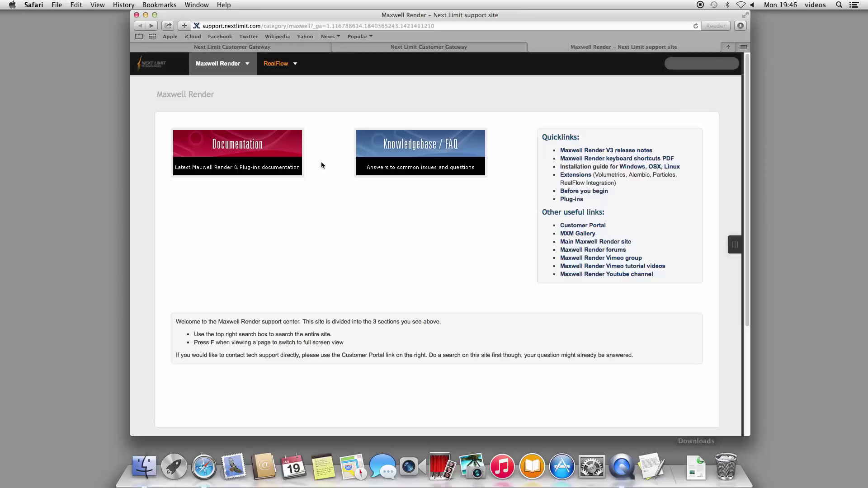
On the Installation and Licensing documentation page, highlight the OSX license path /Users/<username>/Maxwell.
{"action": "left_click", "coordinate": [249, 154]}
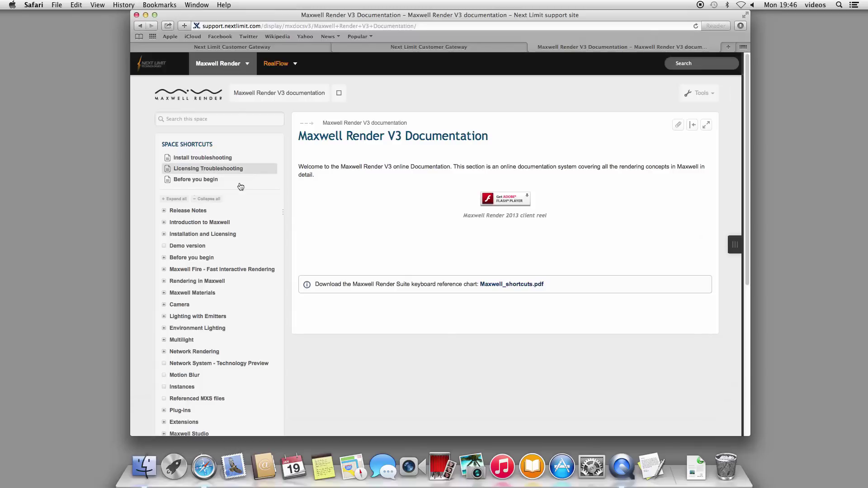
{"action": "left_click", "coordinate": [193, 236]}
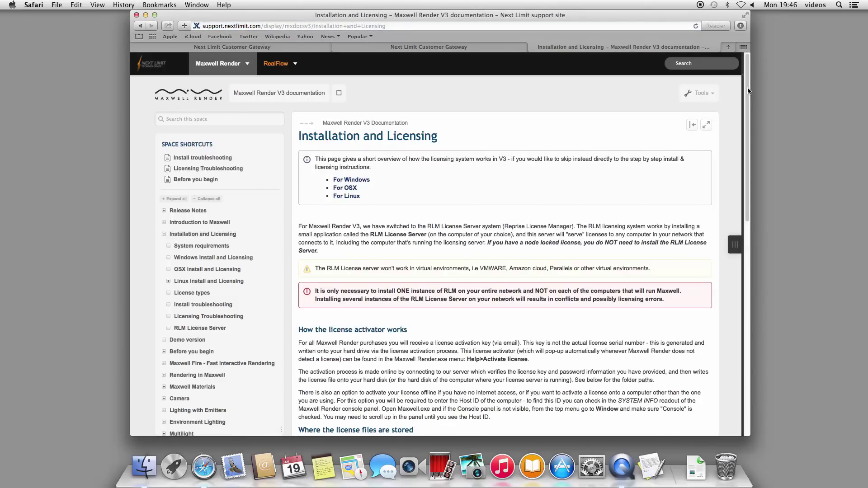
{"action": "scroll", "coordinate": [749, 156], "scroll_direction": "down", "scroll_amount": 5}
{"action": "scroll", "coordinate": [748, 156], "scroll_direction": "down", "scroll_amount": 5}
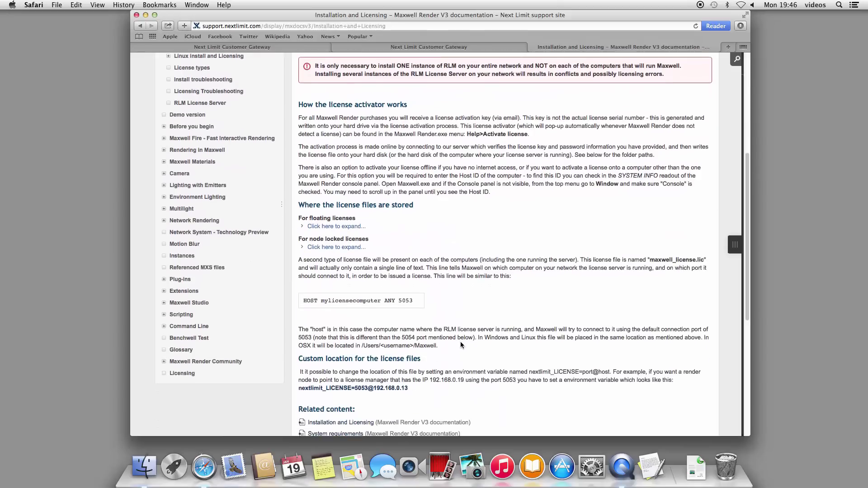
{"action": "left_click_drag", "start_coordinate": [452, 345], "coordinate": [362, 344]}
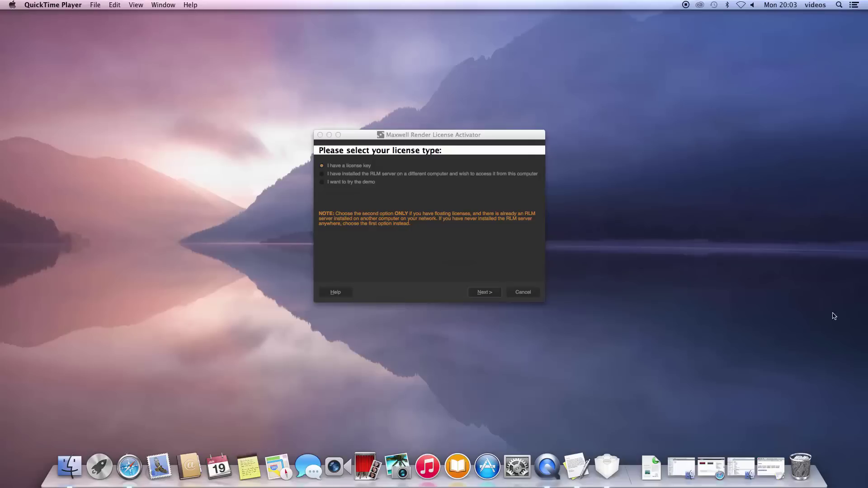
Choose offline activation for another computer, paste its Host ID, and continue to the activation form.
{"action": "left_click", "coordinate": [483, 294]}
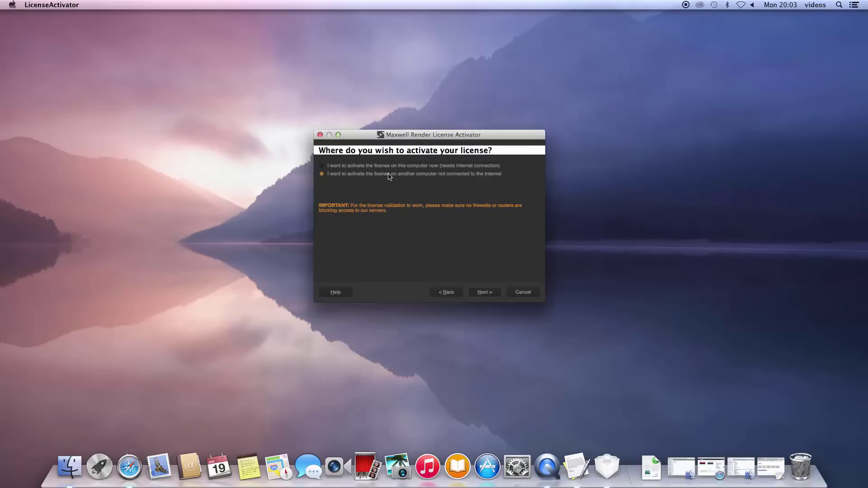
{"action": "left_click", "coordinate": [346, 177]}
{"action": "left_click", "coordinate": [484, 293]}
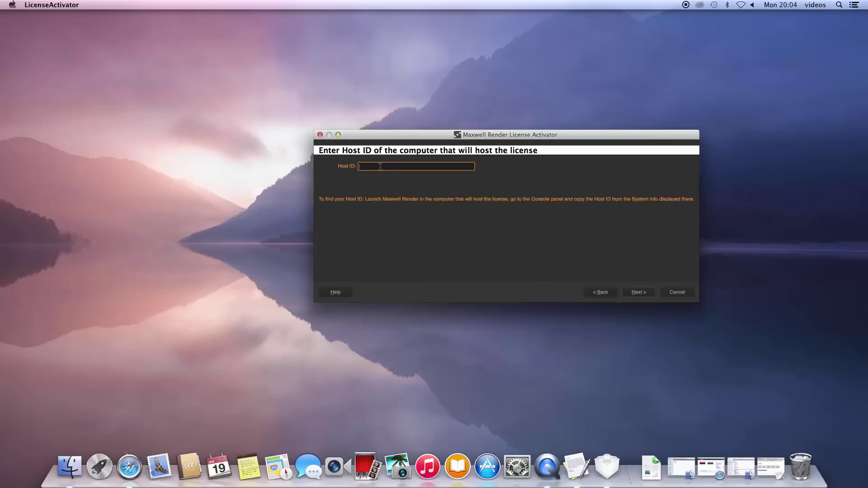
{"action": "key", "text": "super+v"}
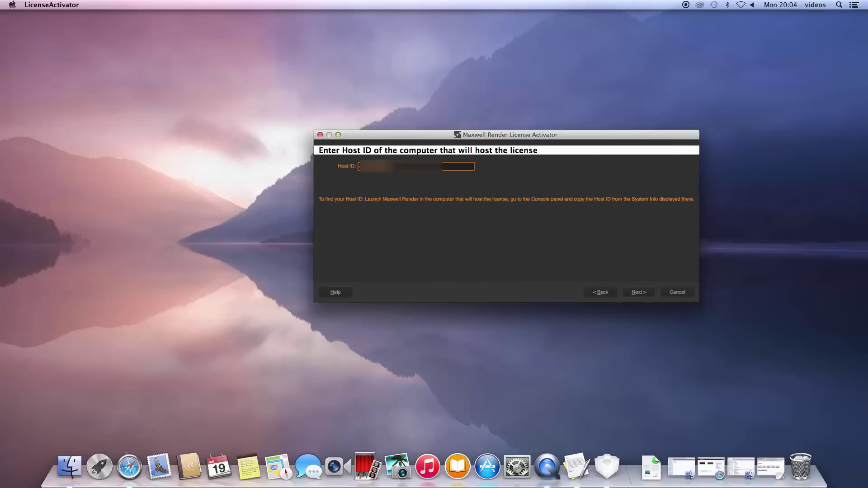
{"action": "left_click", "coordinate": [638, 293]}
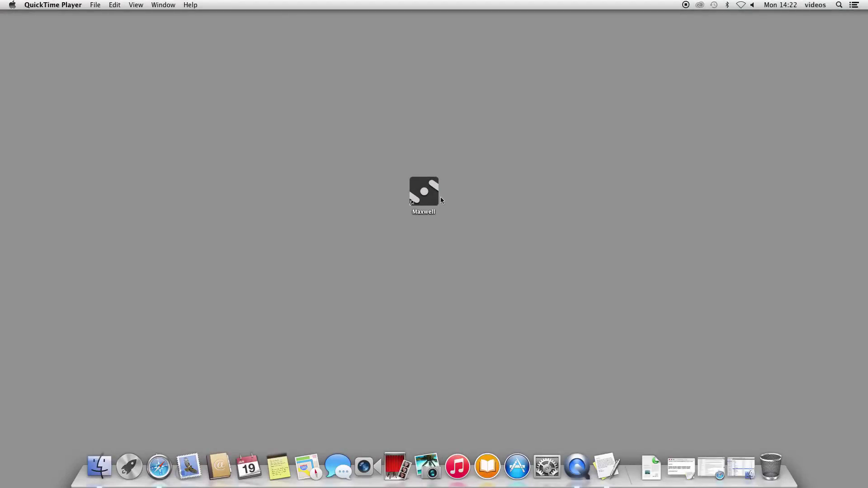
Launch Maxwell Render from the desktop icon and select the Host ID line in its console.
{"action": "double_click", "coordinate": [424, 195]}
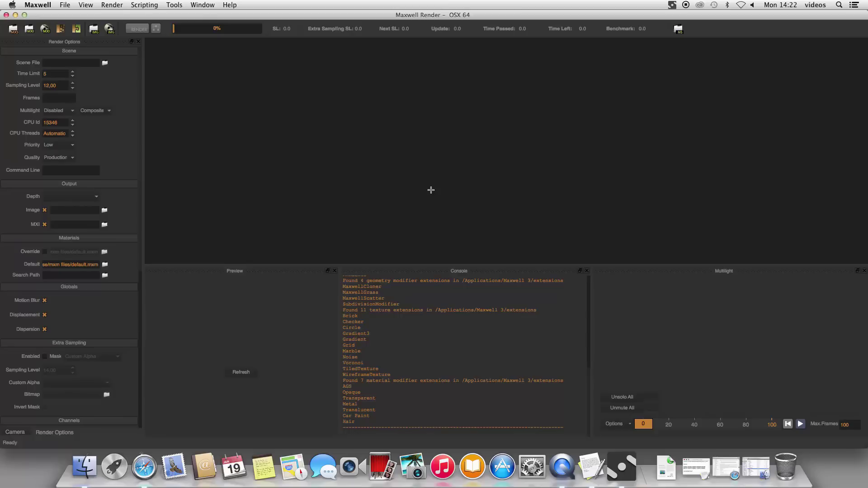
{"action": "left_click_drag", "start_coordinate": [591, 399], "coordinate": [584, 306]}
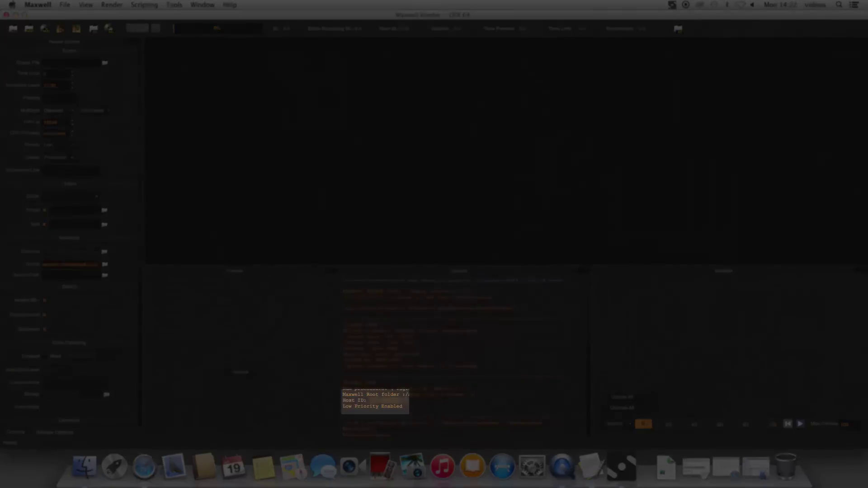
{"action": "left_click_drag", "start_coordinate": [397, 400], "coordinate": [343, 401]}
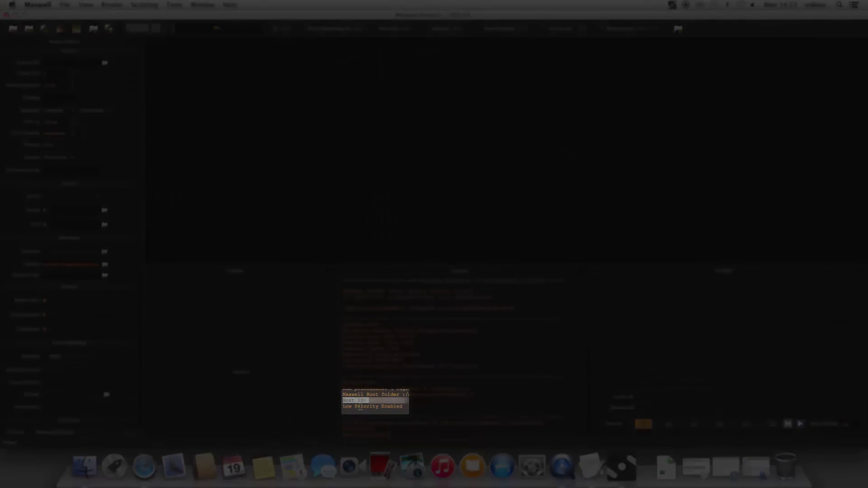
{"action": "left_click", "coordinate": [407, 405]}
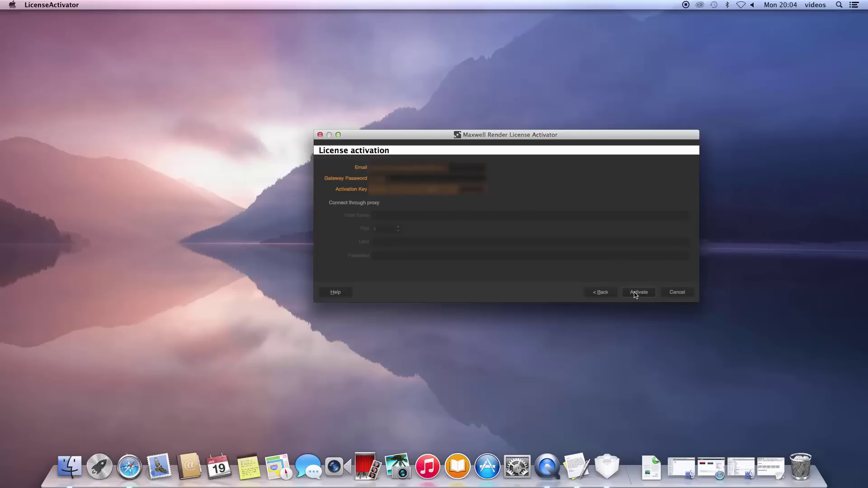
Activate the floating license and choose the Desktop as the save location.
{"action": "left_click", "coordinate": [635, 294]}
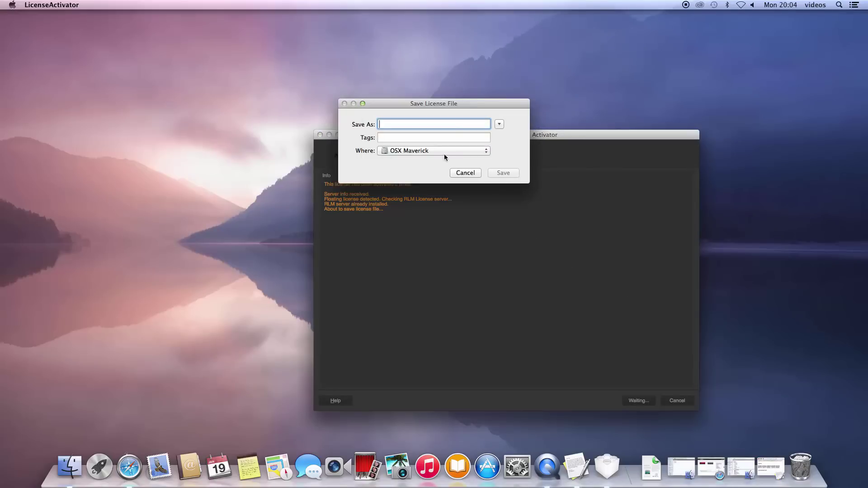
{"action": "left_click", "coordinate": [444, 154]}
{"action": "left_click", "coordinate": [431, 173]}
{"action": "left_click", "coordinate": [421, 154]}
{"action": "left_click", "coordinate": [407, 192]}
Save the license file as maxwell_suite_floating and finish the activator.
{"action": "type", "text": "ma"}
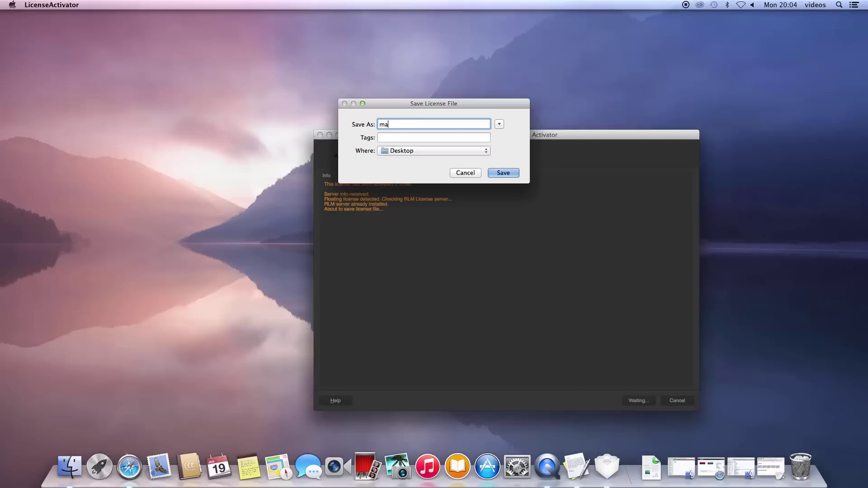
{"action": "type", "text": "xwell_suite_floating"}
{"action": "left_click", "coordinate": [504, 174]}
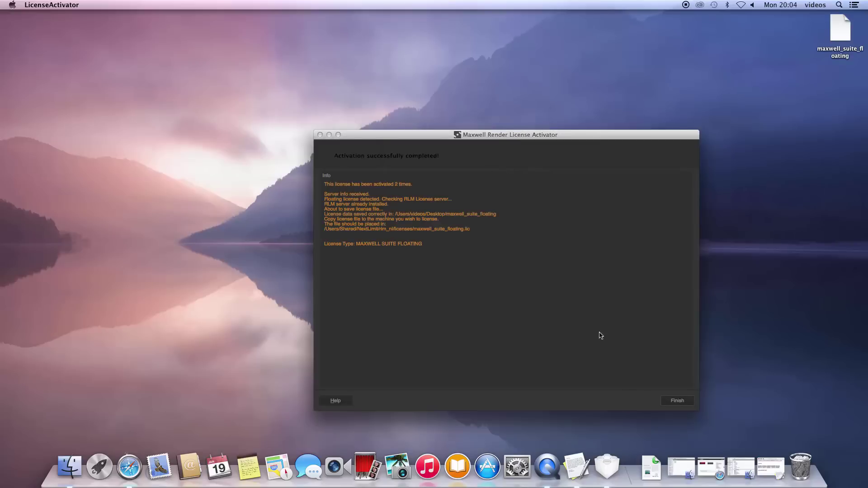
{"action": "left_click", "coordinate": [677, 401]}
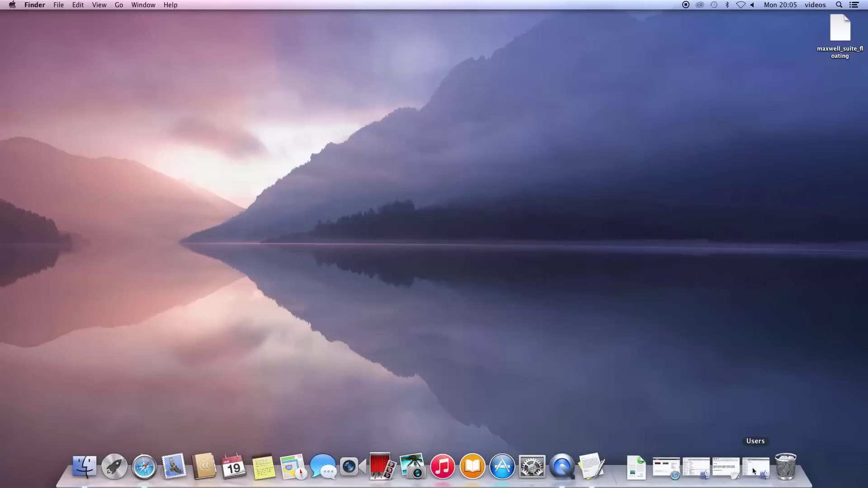
Drag maxwell_suite_floating from the Desktop into Shared/NextLimit/rlm_nl/licenses, then return to Safari.
{"action": "left_click", "coordinate": [757, 467]}
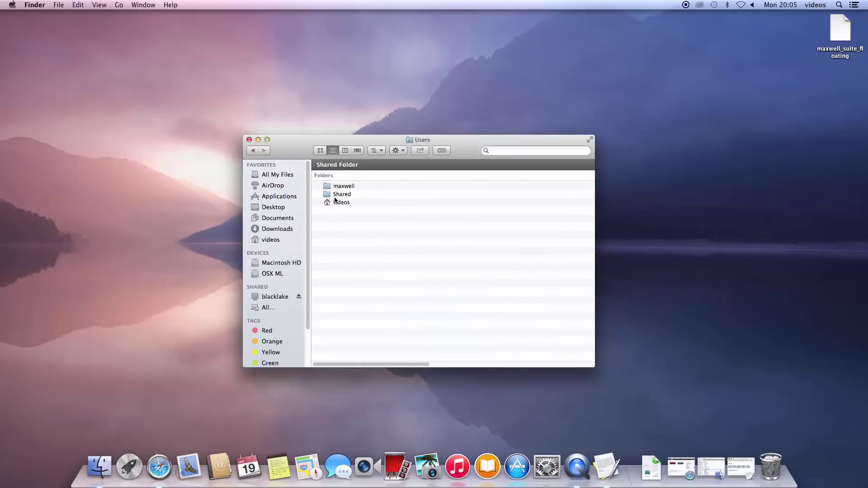
{"action": "double_click", "coordinate": [336, 195]}
{"action": "left_click", "coordinate": [317, 202]}
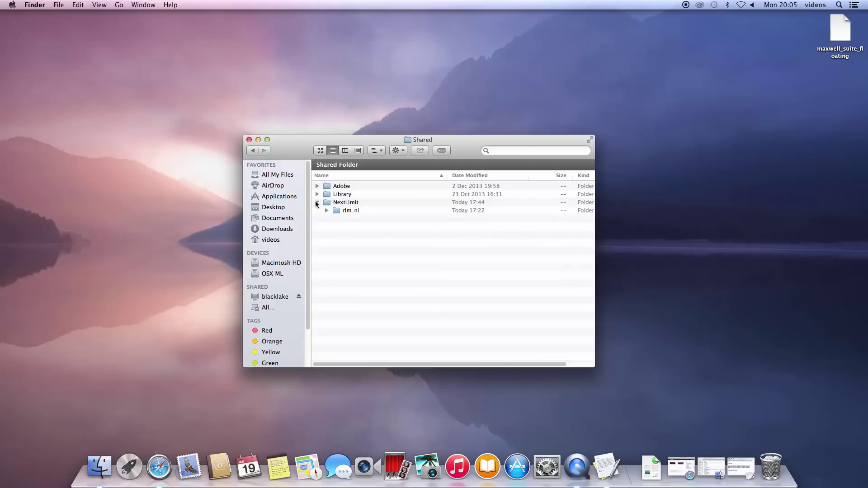
{"action": "left_click", "coordinate": [327, 210]}
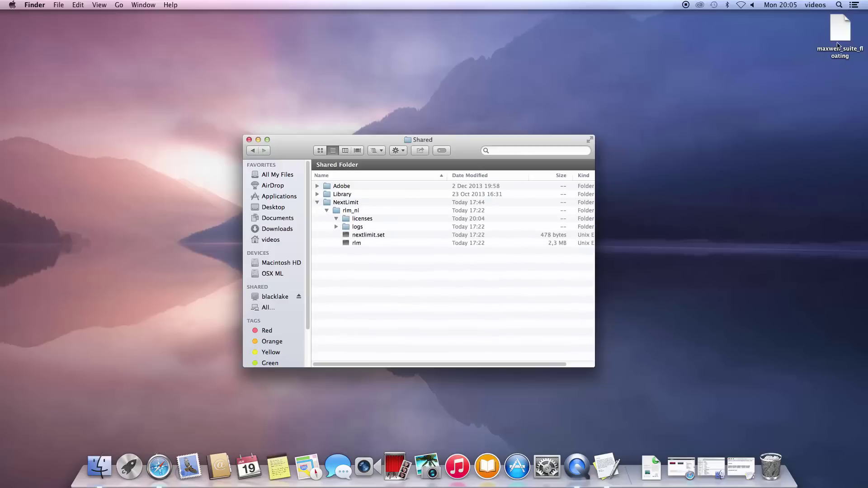
{"action": "left_click_drag", "start_coordinate": [838, 40], "coordinate": [367, 219]}
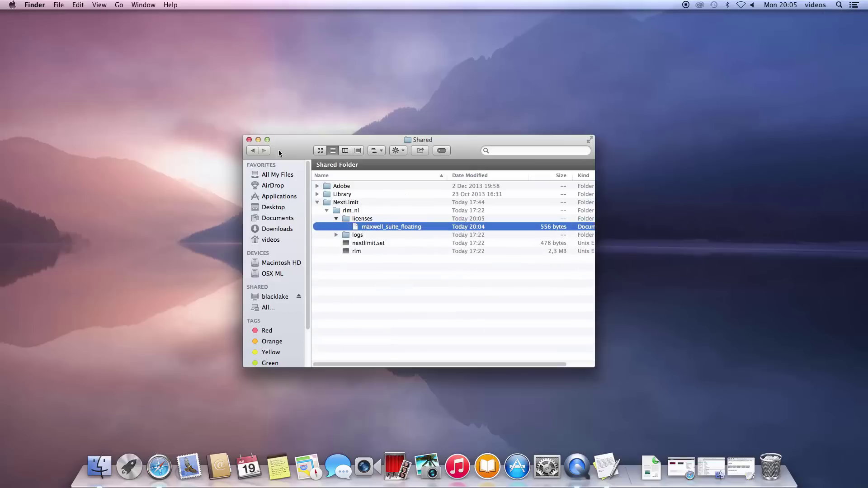
{"action": "left_click", "coordinate": [680, 467]}
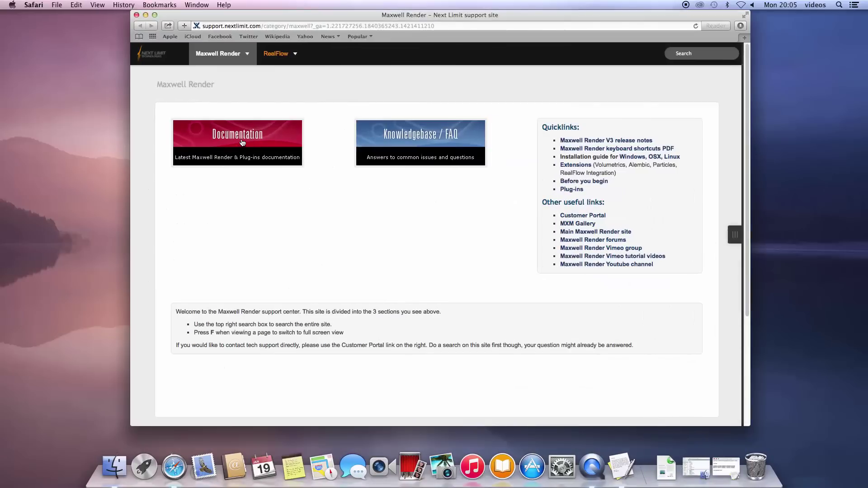
Go to Documentation > Installation and Licensing and expand the 'For floating licenses' storage details.
{"action": "left_click", "coordinate": [243, 143]}
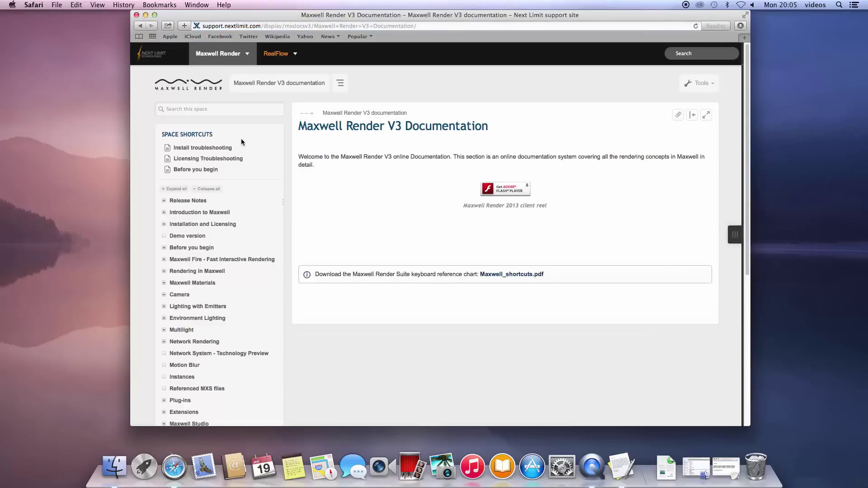
{"action": "left_click", "coordinate": [183, 226]}
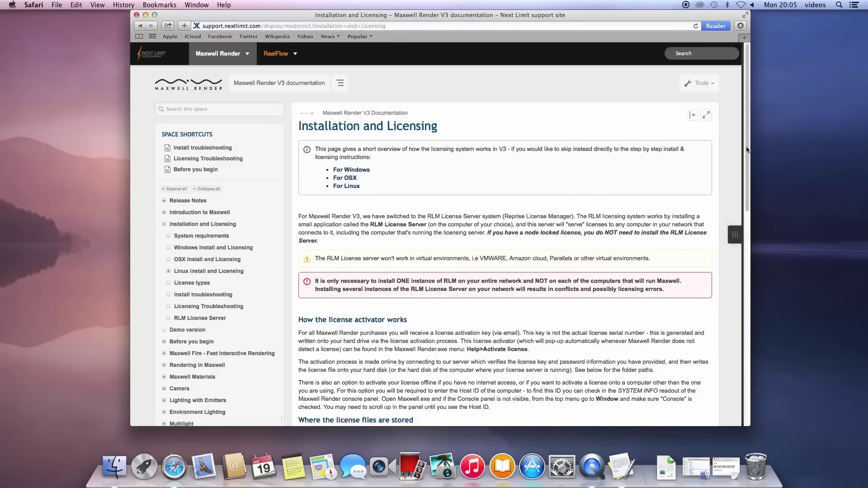
{"action": "scroll", "coordinate": [750, 153], "scroll_direction": "down", "scroll_amount": 8}
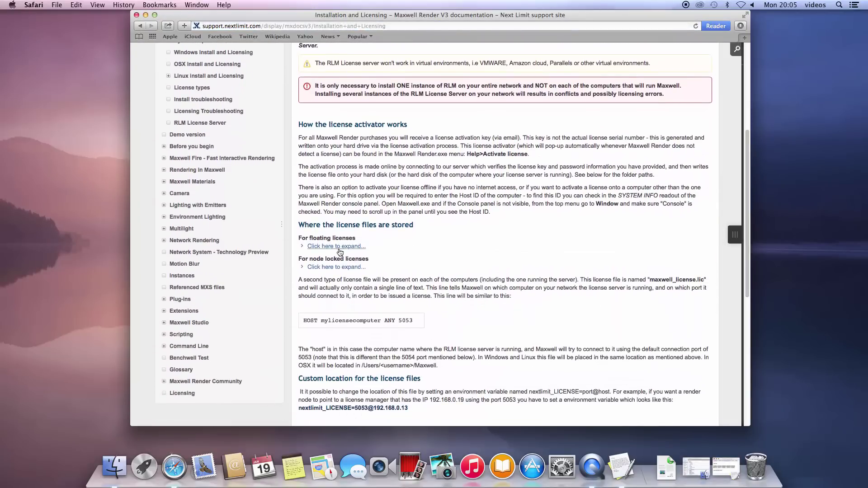
{"action": "left_click", "coordinate": [340, 246]}
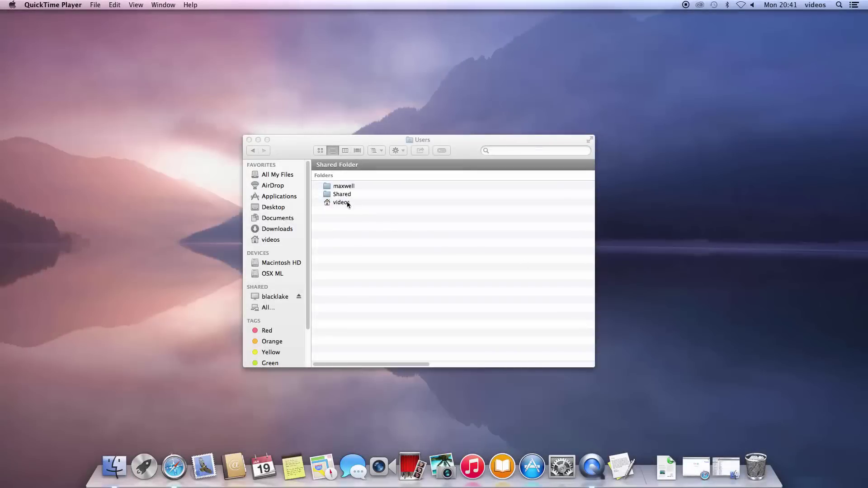
Open maxwell_suite_floating.lic from Shared/NextLimit/rlm_nl/licenses in TextEdit.
{"action": "left_click", "coordinate": [326, 198]}
{"action": "double_click", "coordinate": [326, 198]}
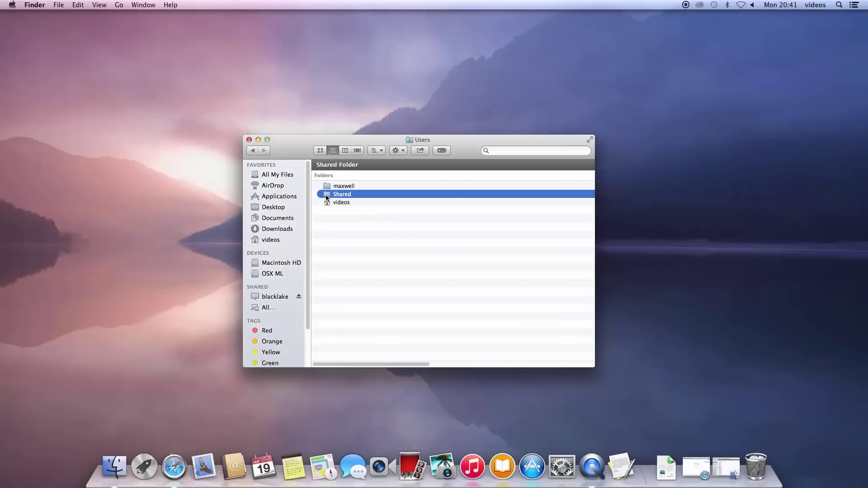
{"action": "left_click", "coordinate": [317, 203]}
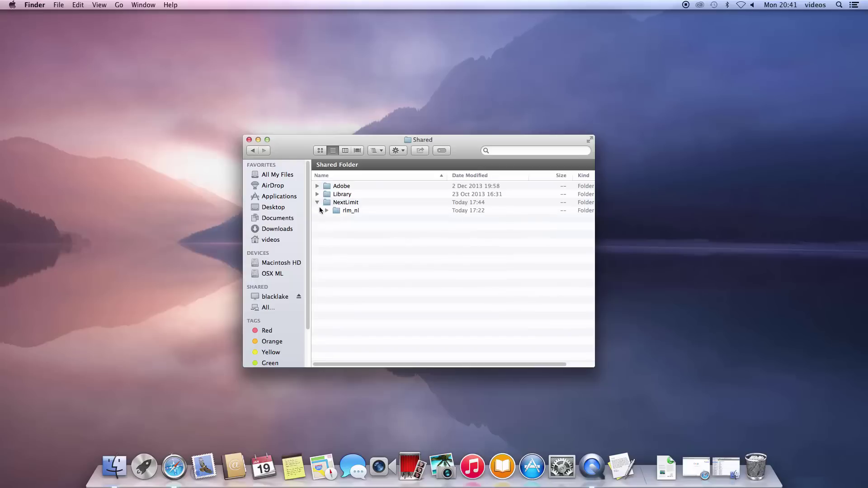
{"action": "left_click", "coordinate": [327, 211]}
{"action": "left_click", "coordinate": [336, 219]}
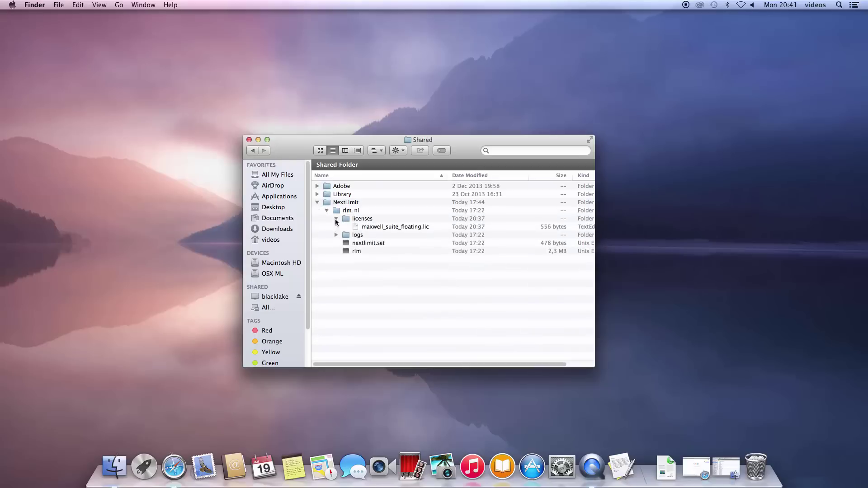
{"action": "left_click", "coordinate": [398, 228]}
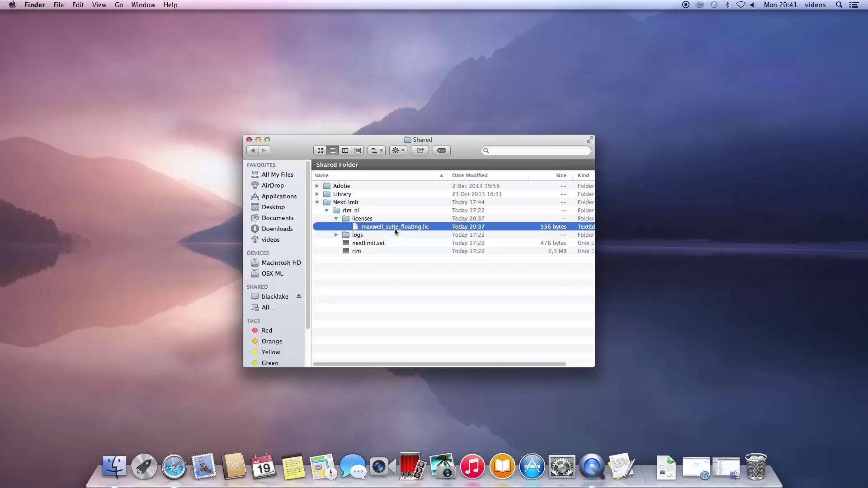
{"action": "double_click", "coordinate": [394, 228]}
Change the HOST line port from 5053 to 5065 and save the file.
{"action": "left_click_drag", "start_coordinate": [394, 109], "coordinate": [374, 108]}
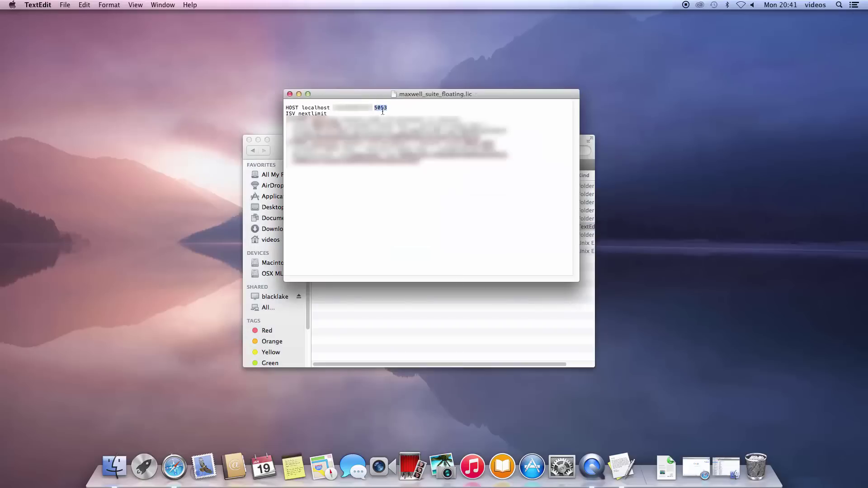
{"action": "left_click", "coordinate": [388, 108]}
{"action": "key", "text": "BackSpace"}
{"action": "key", "text": "BackSpace"}
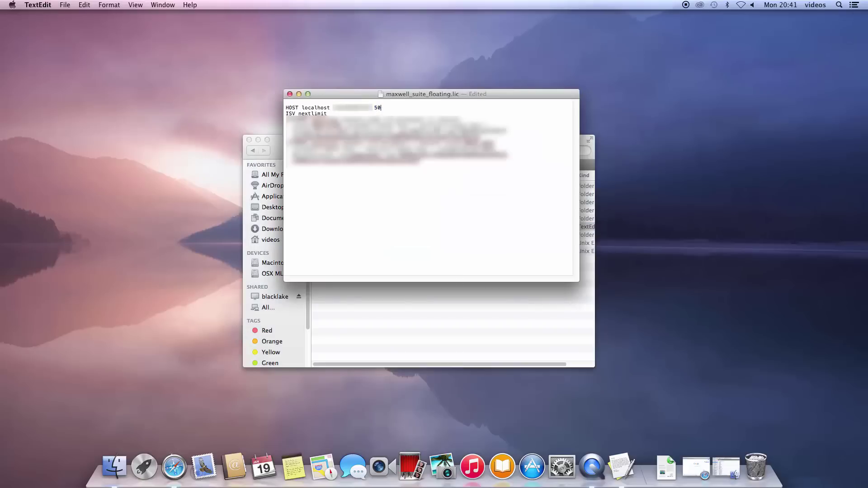
{"action": "type", "text": "65"}
{"action": "left_click", "coordinate": [66, 5]}
{"action": "left_click", "coordinate": [73, 56]}
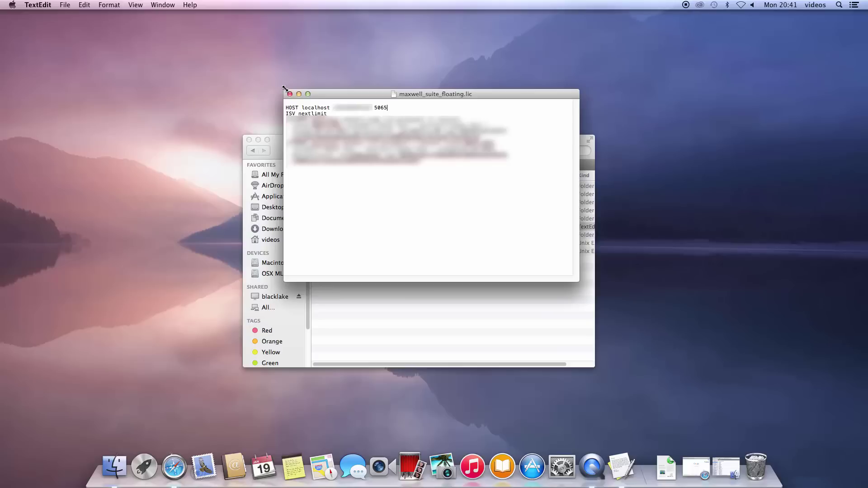
Close the document and check maxwell_suite_floating.lic's info in Finder.
{"action": "left_click", "coordinate": [289, 94]}
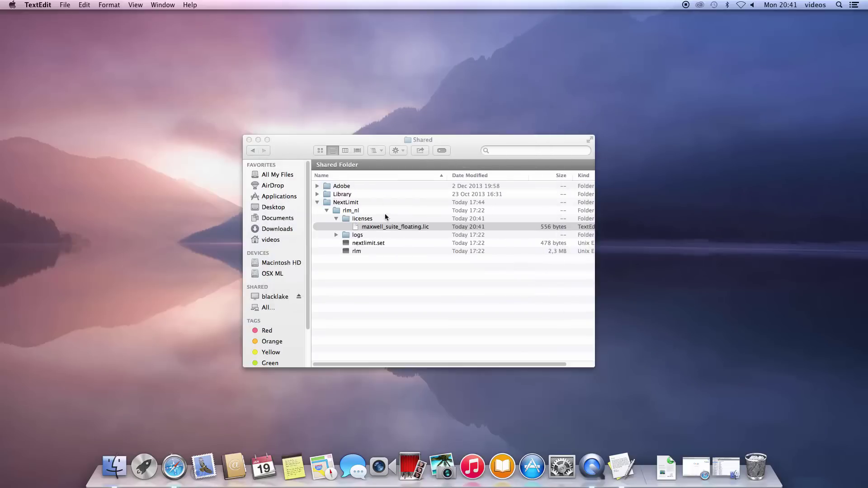
{"action": "left_click", "coordinate": [389, 229]}
{"action": "key", "text": "super+i"}
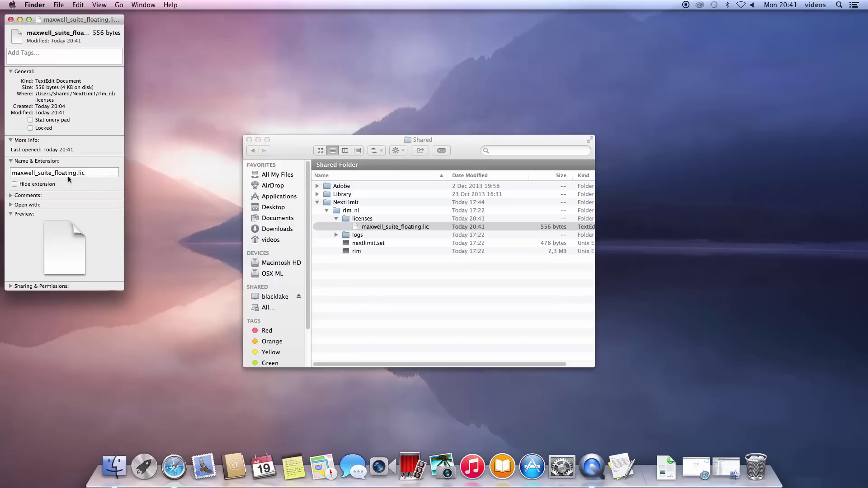
{"action": "left_click", "coordinate": [10, 19]}
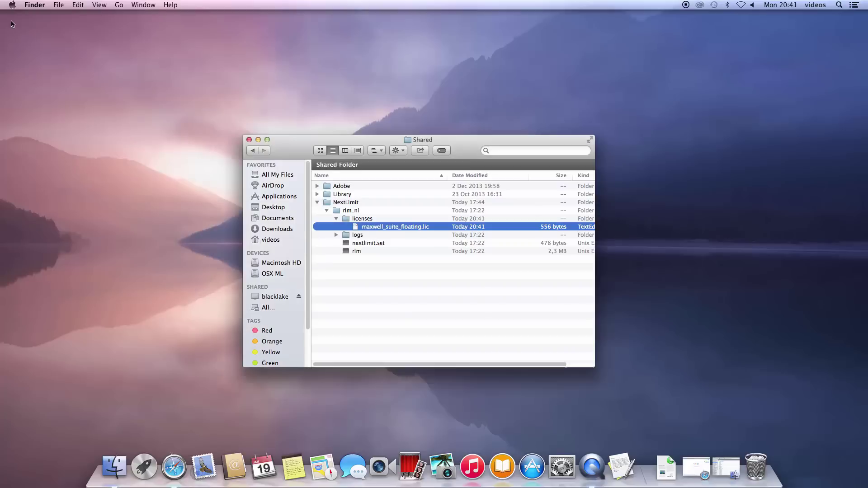
Open videos > Maxwell > maxwell_license.lic, change port 5053 to 5065, and save.
{"action": "left_click", "coordinate": [270, 242]}
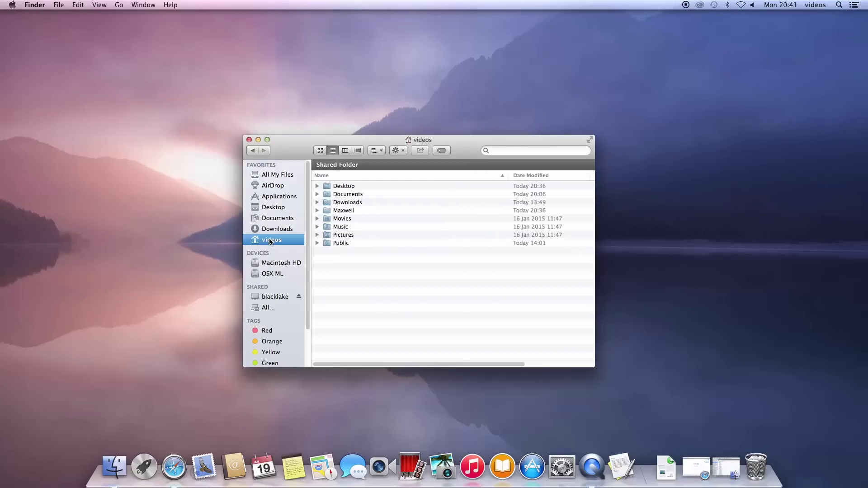
{"action": "left_click", "coordinate": [317, 210]}
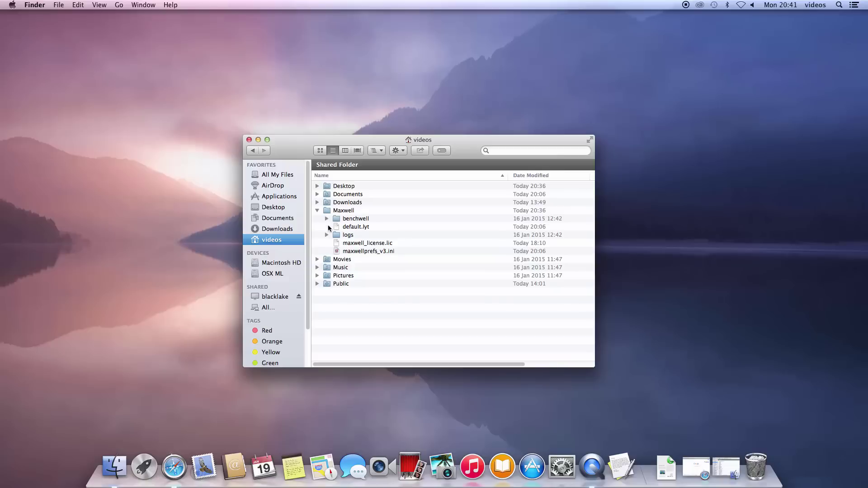
{"action": "double_click", "coordinate": [349, 244]}
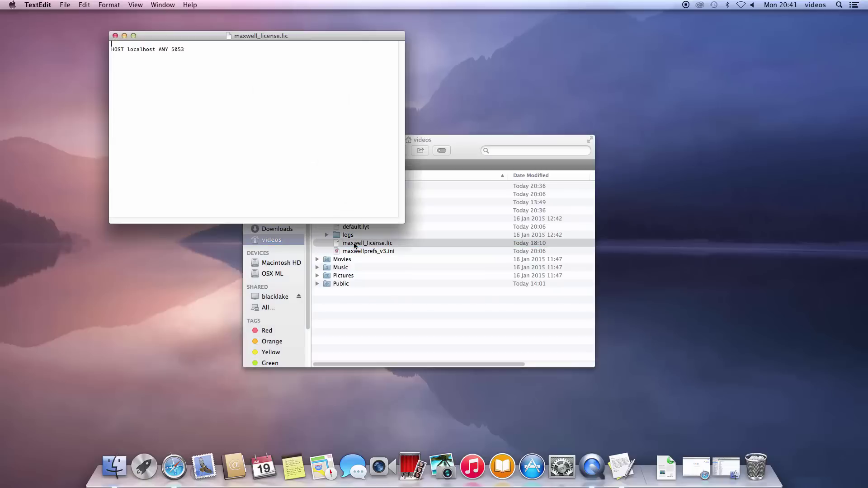
{"action": "left_click_drag", "start_coordinate": [202, 33], "coordinate": [346, 144]}
{"action": "left_click", "coordinate": [360, 145]}
{"action": "type", "text": "65"}
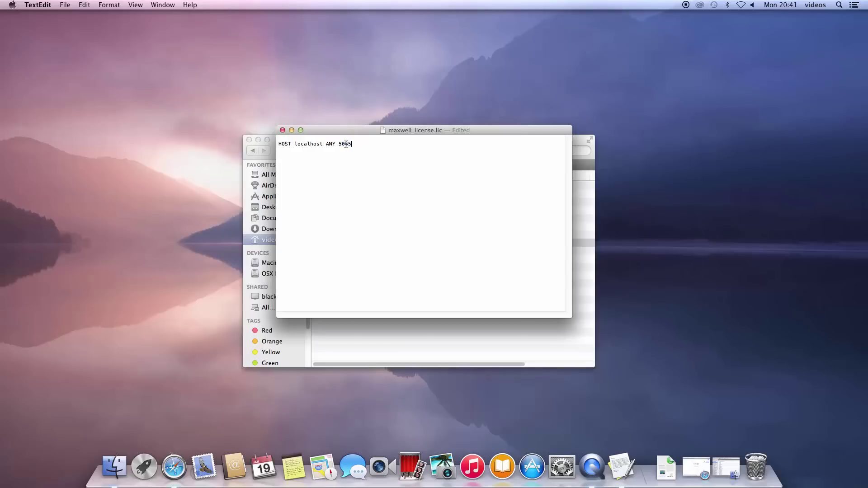
{"action": "left_click", "coordinate": [66, 5]}
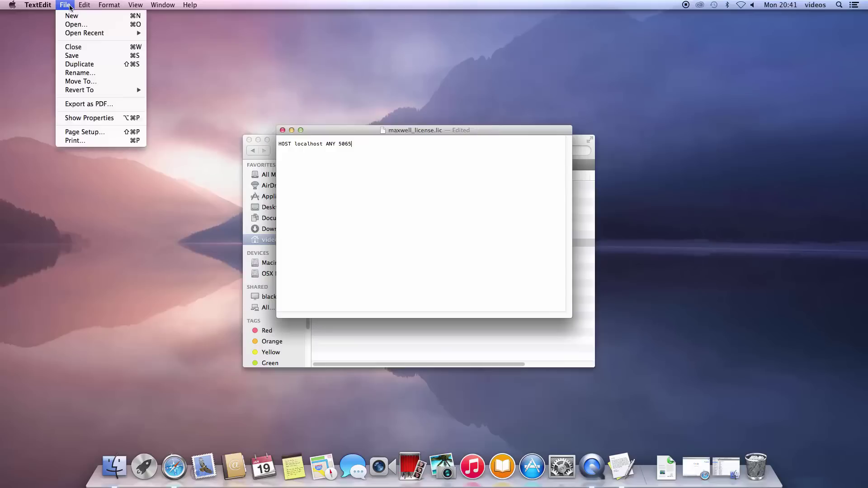
{"action": "left_click", "coordinate": [73, 55]}
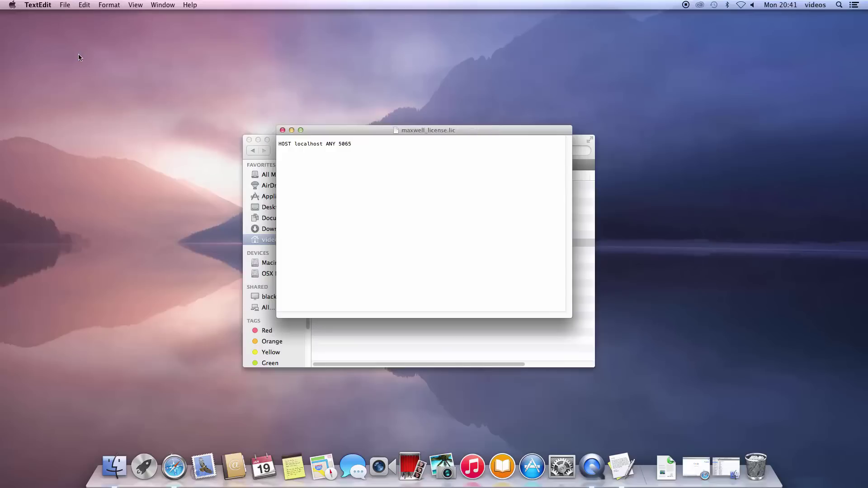
Close the document and check maxwell_license.lic's info in Finder.
{"action": "left_click", "coordinate": [282, 130]}
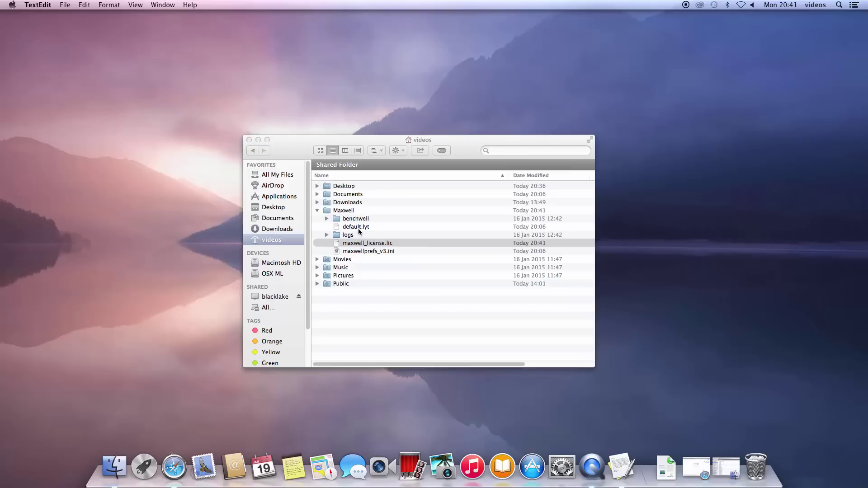
{"action": "left_click", "coordinate": [363, 244]}
{"action": "key", "text": "super+i"}
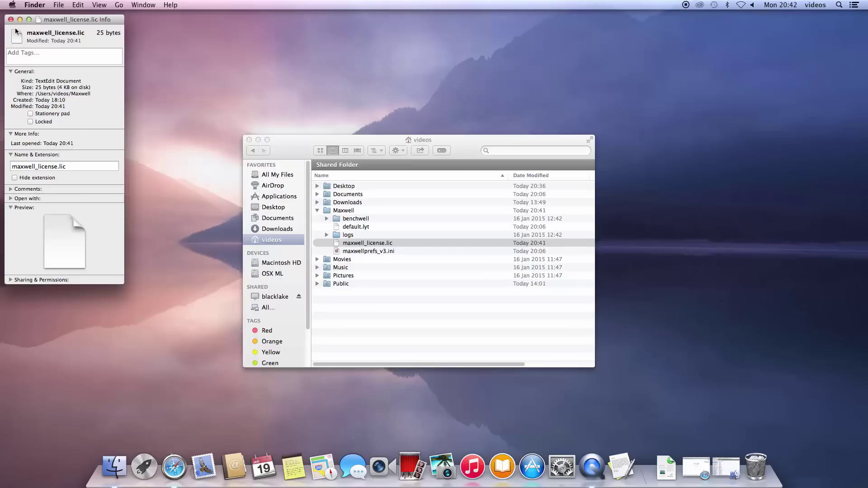
{"action": "left_click", "coordinate": [10, 20]}
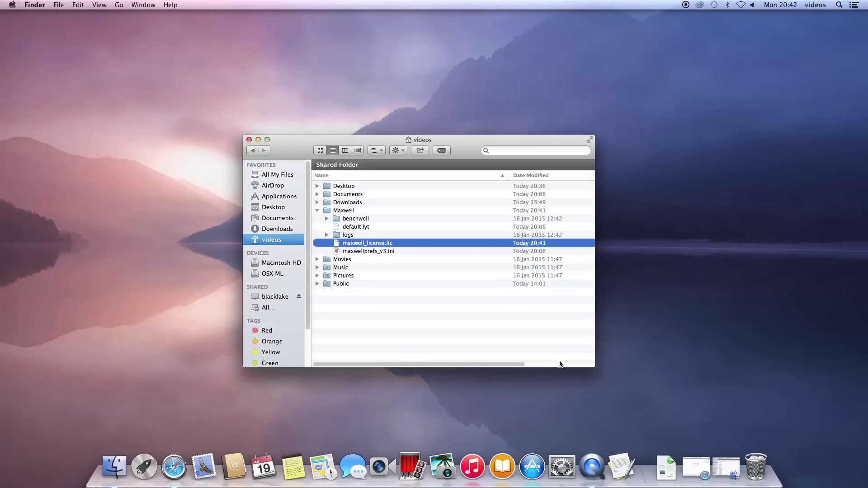
Load localhost:5054 in Safari and run REREAD/RESTART on all license servers.
{"action": "left_click", "coordinate": [697, 466]}
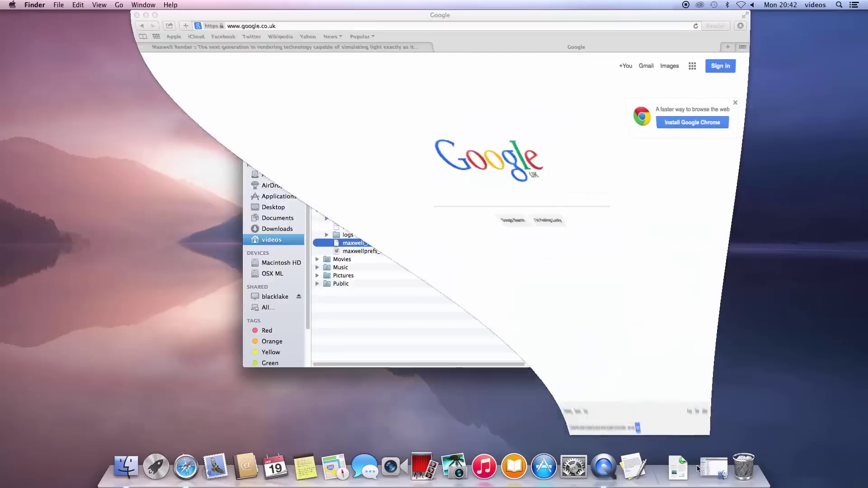
{"action": "left_click", "coordinate": [288, 28]}
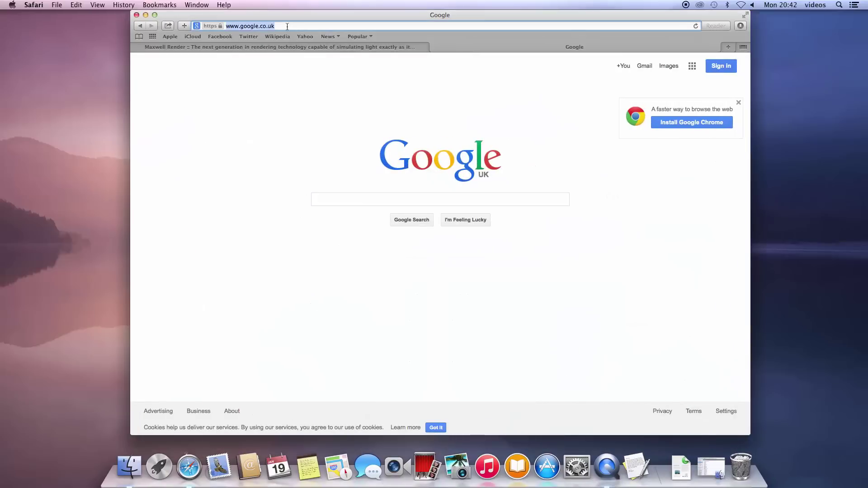
{"action": "type", "text": "localhost"}
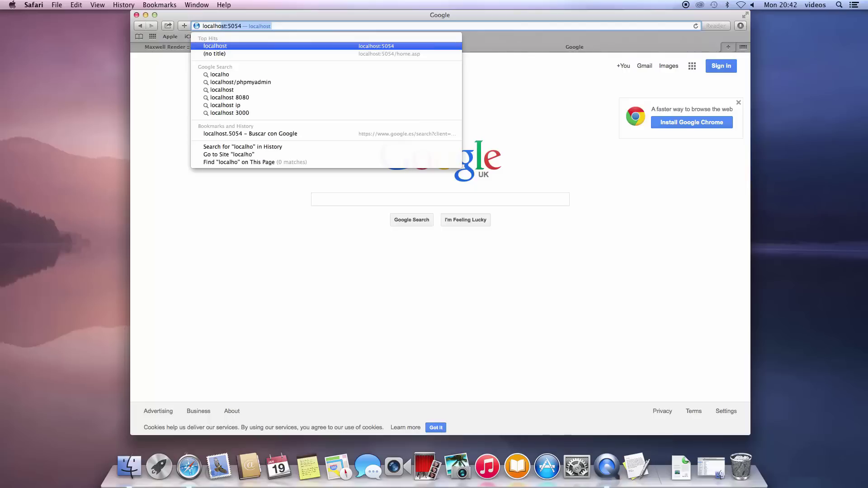
{"action": "type", "text": ":"}
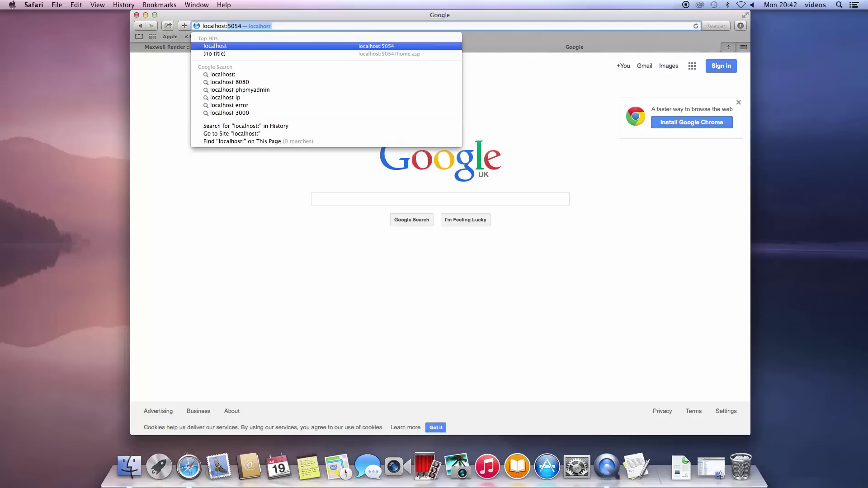
{"action": "type", "text": "5054"}
{"action": "key", "text": "Return"}
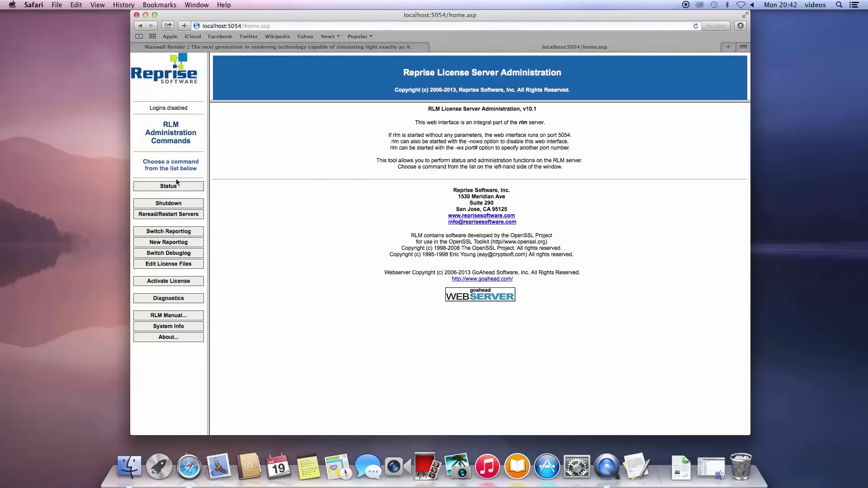
{"action": "left_click", "coordinate": [169, 215]}
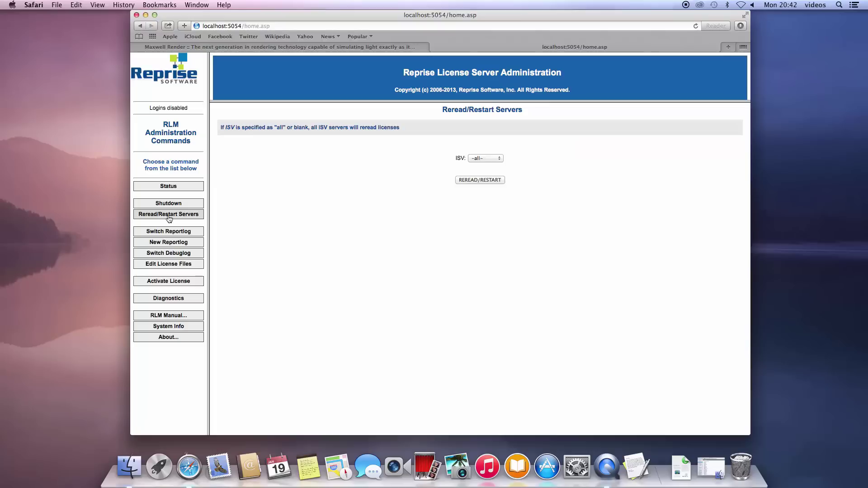
{"action": "left_click", "coordinate": [479, 180]}
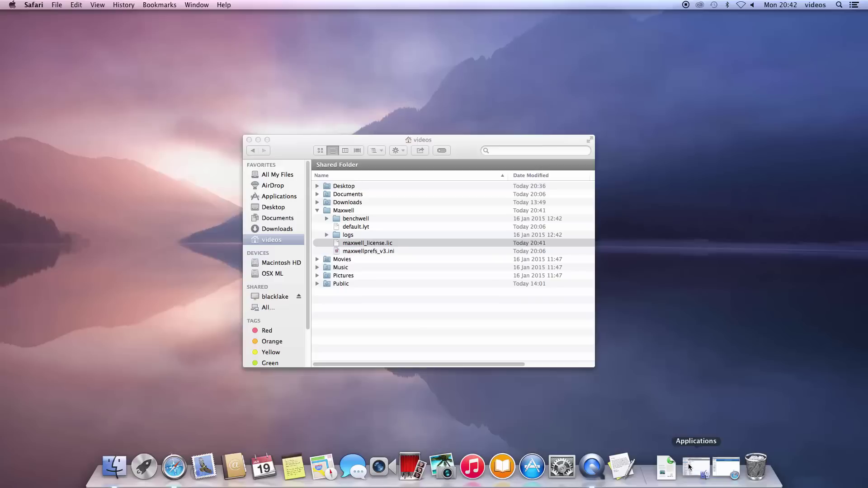
Launch Maxwell from Applications > Maxwell 3 and read the console's license info.
{"action": "left_click", "coordinate": [681, 469]}
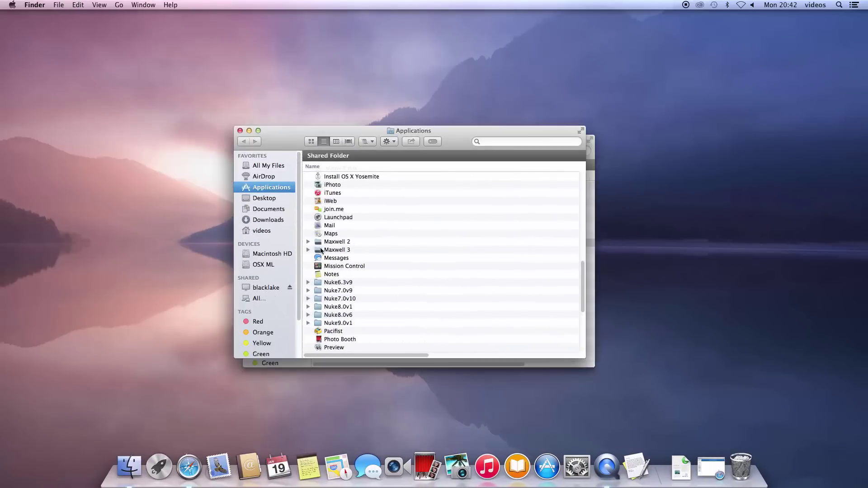
{"action": "left_click", "coordinate": [308, 251]}
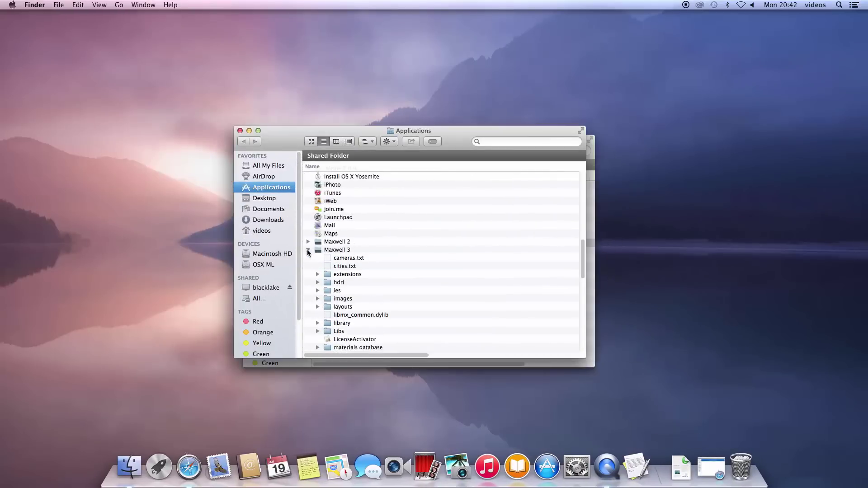
{"action": "left_click_drag", "start_coordinate": [583, 246], "coordinate": [585, 270]}
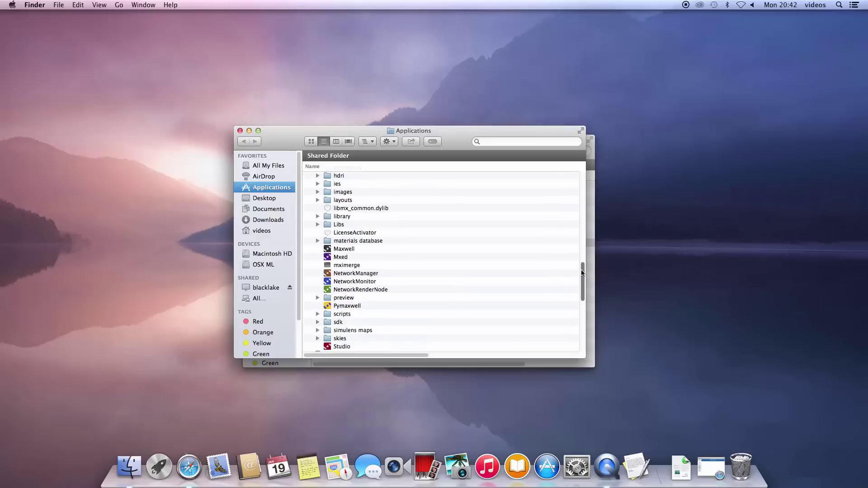
{"action": "double_click", "coordinate": [346, 249]}
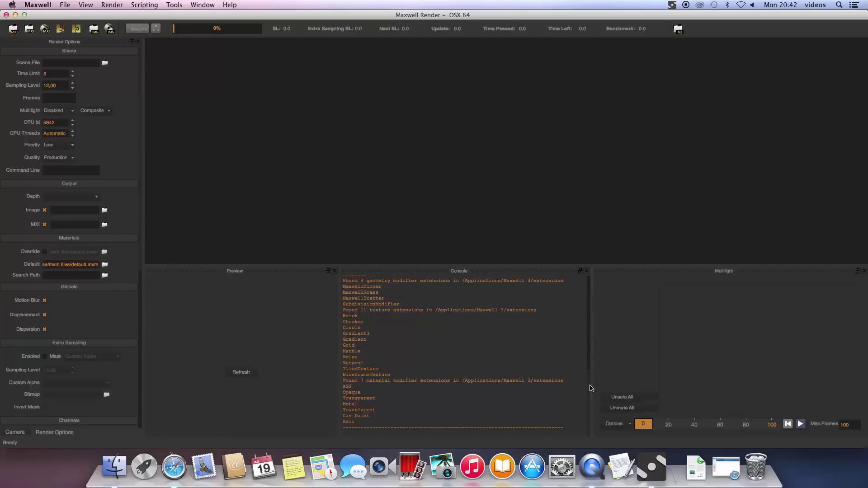
{"action": "scroll", "coordinate": [591, 384], "scroll_direction": "up", "scroll_amount": 5}
{"action": "left_click_drag", "start_coordinate": [589, 337], "coordinate": [589, 284]}
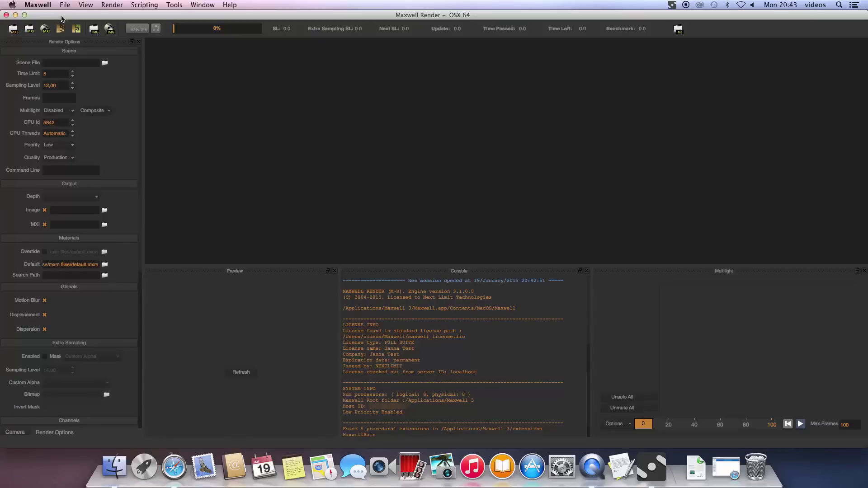
Minimize Maxwell and the Applications window, then start renaming maxwell_license.lic.
{"action": "left_click", "coordinate": [15, 15]}
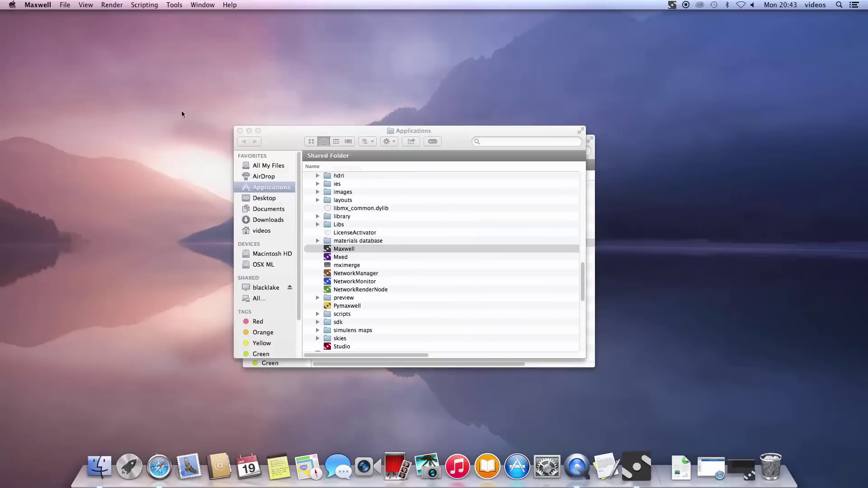
{"action": "left_click", "coordinate": [249, 131]}
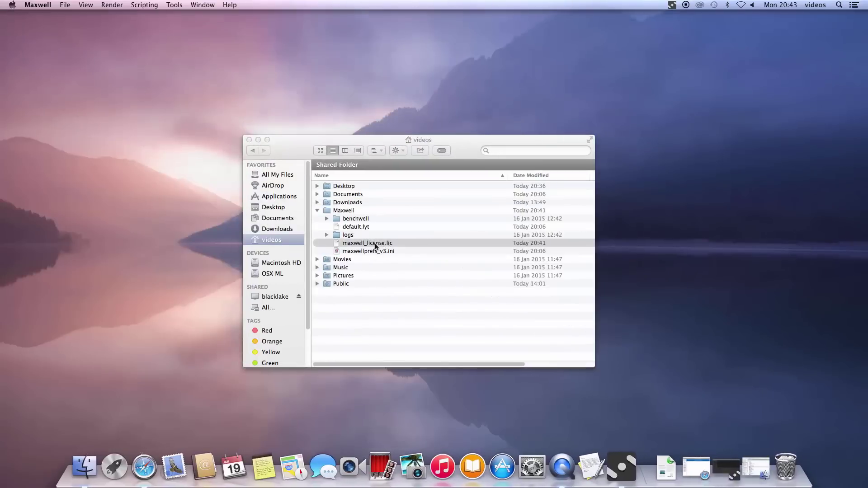
{"action": "left_click", "coordinate": [377, 247]}
{"action": "key", "text": "Return"}
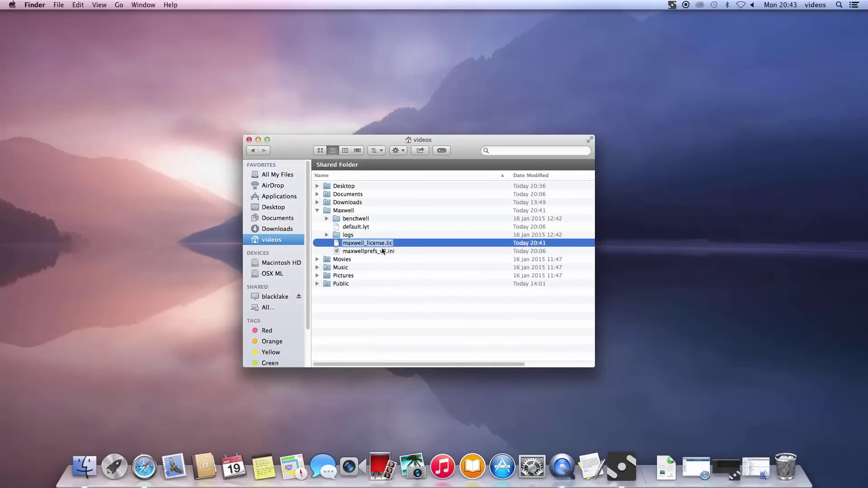